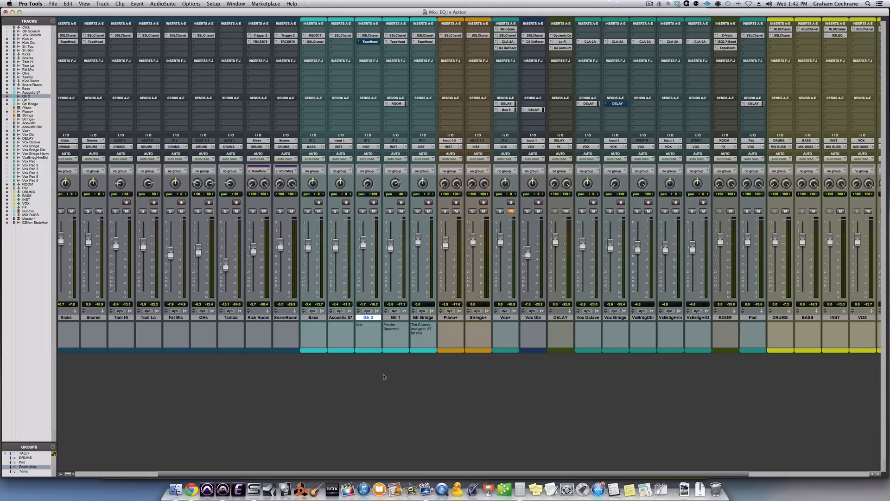
Play the mix and solo the Acoustic 57, Gtr 2 and Gtr 1 tracks.
key(space)
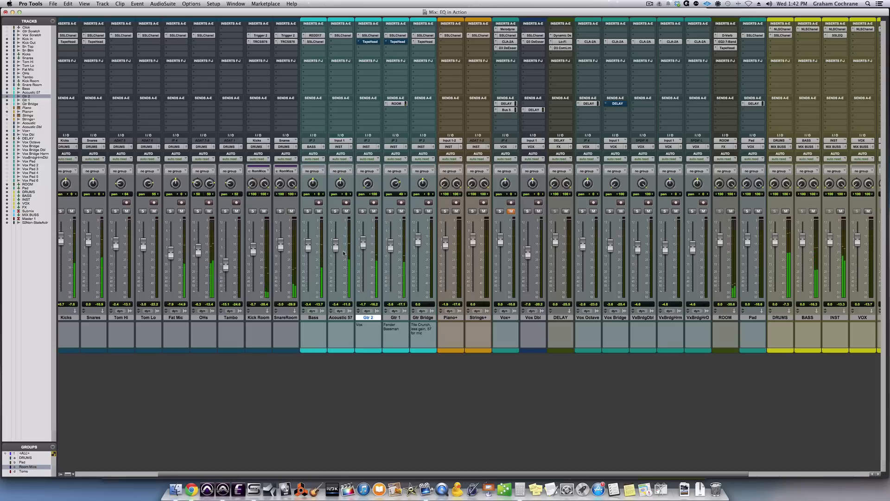
click(335, 211)
click(363, 211)
click(390, 211)
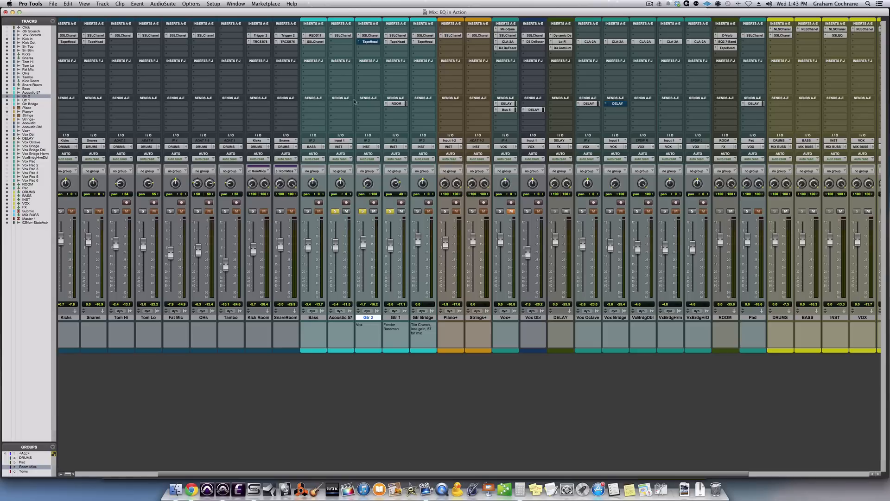
Unsolo Gtr 2 and Gtr 1, and insert an EQ3 7-Band (mono) on the Acoustic 57 track.
click(363, 211)
click(390, 212)
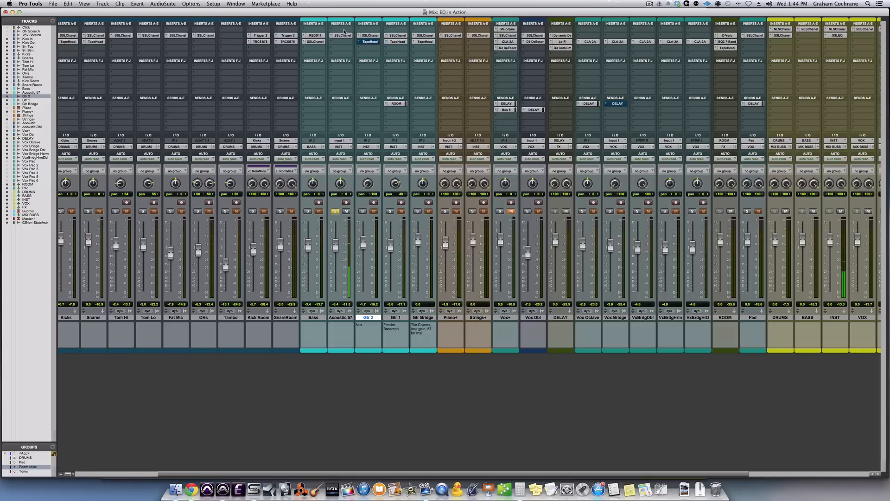
click(349, 41)
mouse_move(365, 43)
mouse_move(406, 51)
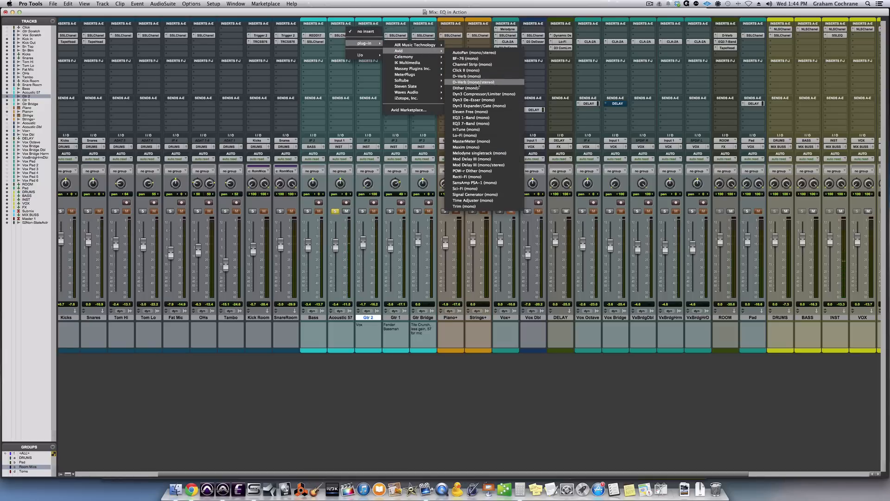
click(479, 123)
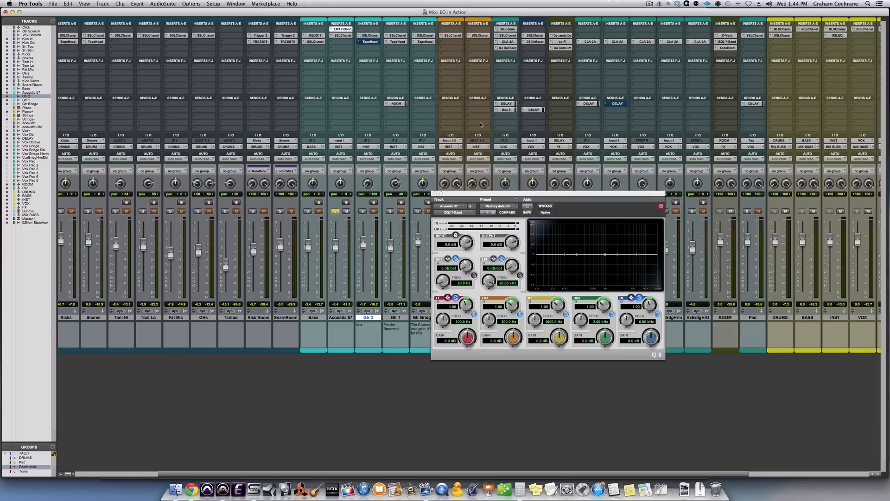
drag(501, 194, 453, 117)
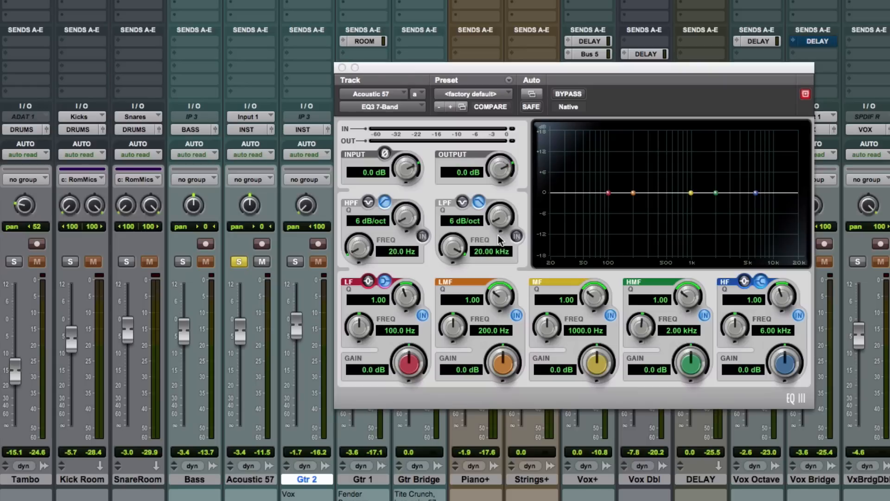
Enable the high-pass filter on the Acoustic 57 EQ at 12 dB/oct and 100.8 Hz.
click(422, 237)
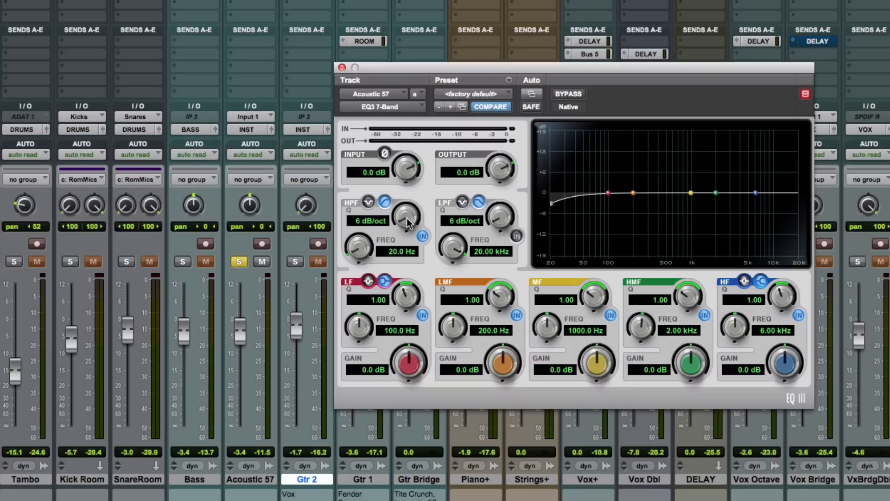
drag(407, 218, 407, 213)
drag(363, 237, 364, 210)
drag(364, 205, 364, 193)
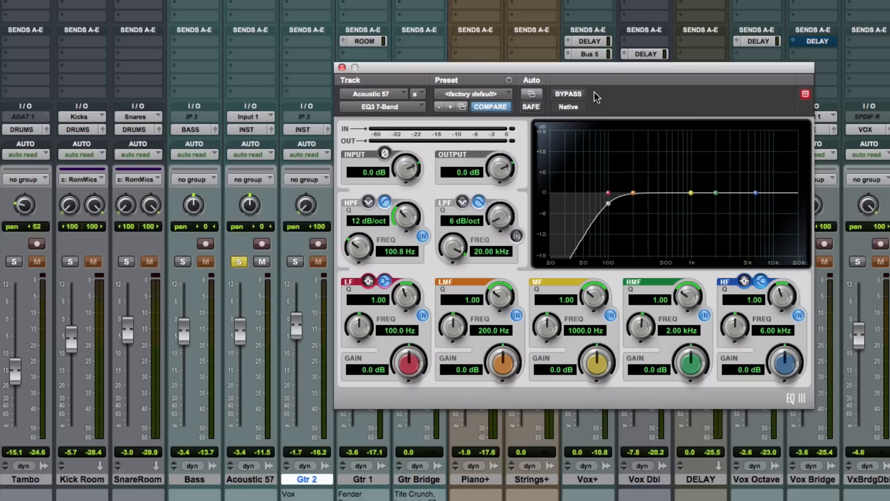
Play the soloed acoustic guitar and compare its high-pass filtered sound with the EQ bypassed.
key(space)
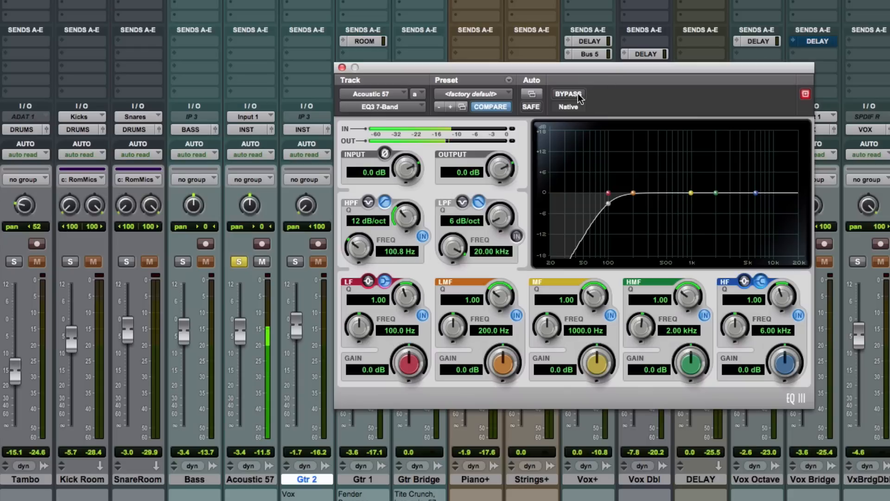
click(578, 96)
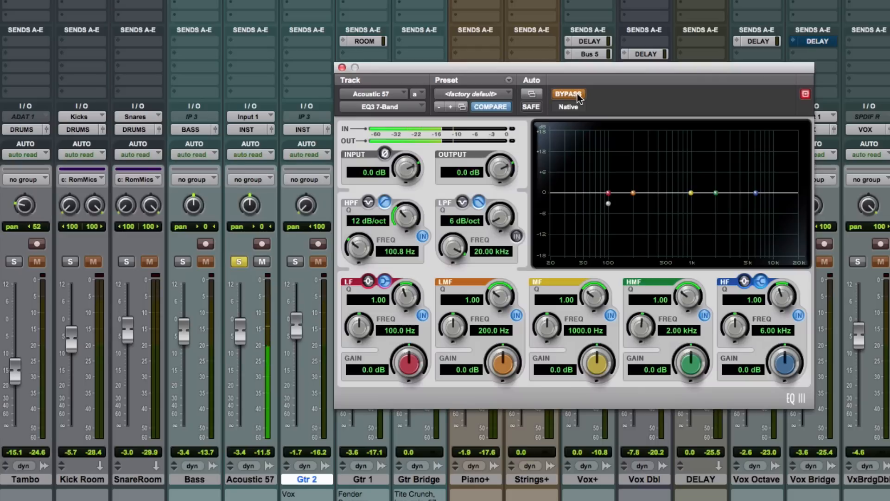
click(578, 96)
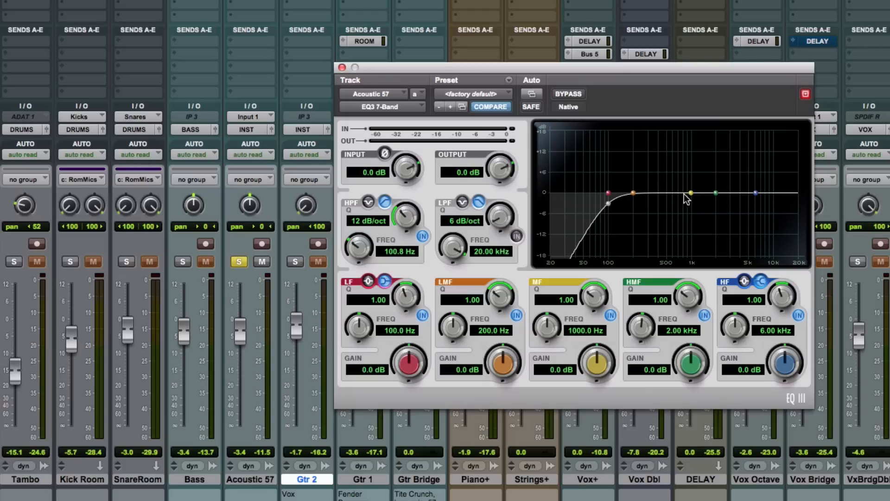
Sweep a boosted LMF band with Q 2.79 to 416.9 Hz, cut it to -3.1 dB and compare against bypass.
drag(634, 191, 650, 146)
drag(503, 301, 504, 263)
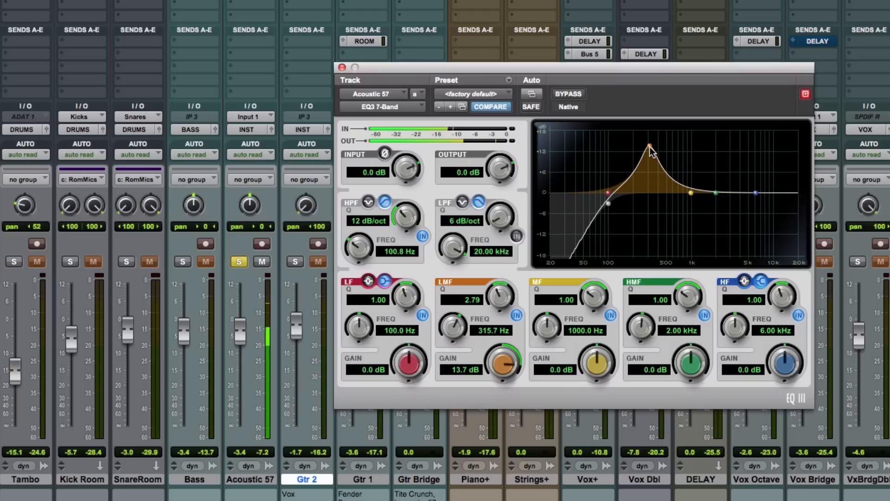
mouse_move(651, 151)
mouse_down()
mouse_move(661, 149)
mouse_move(643, 147)
mouse_up()
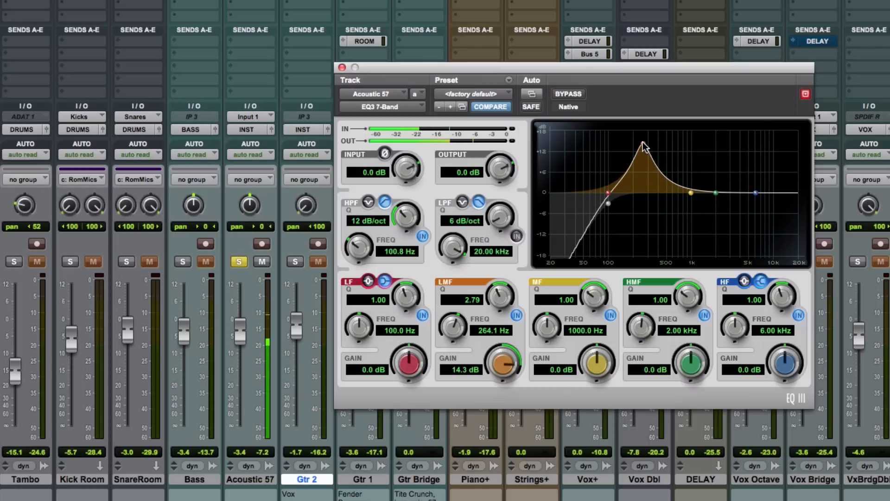
drag(643, 147, 661, 147)
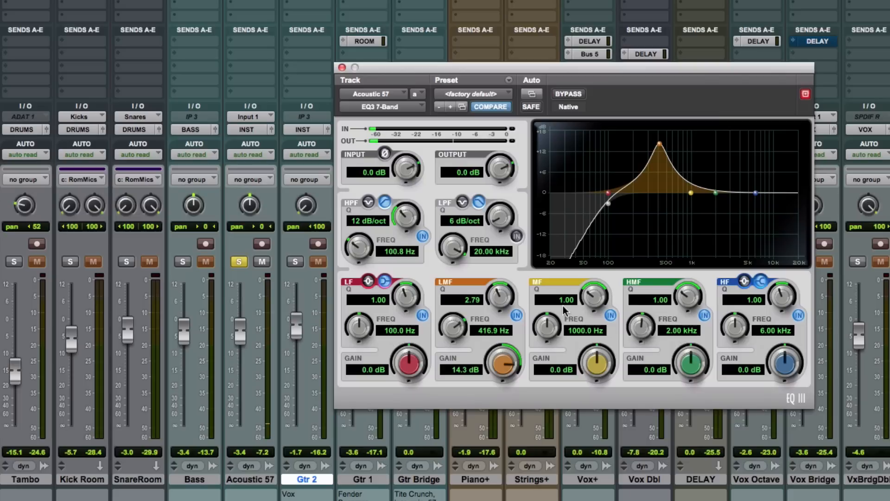
drag(500, 359, 490, 457)
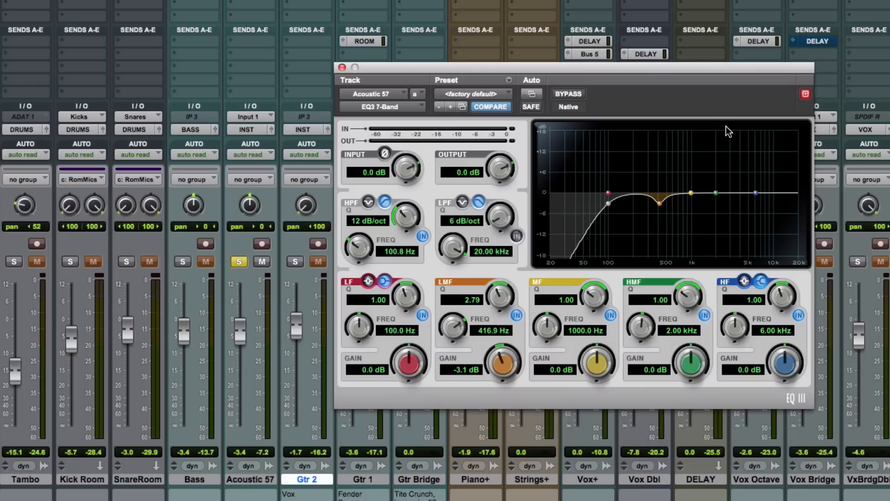
click(579, 98)
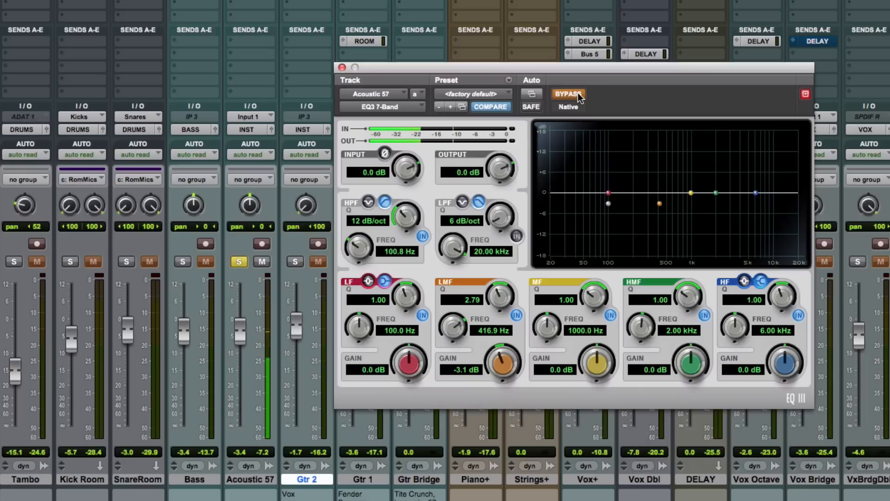
click(579, 96)
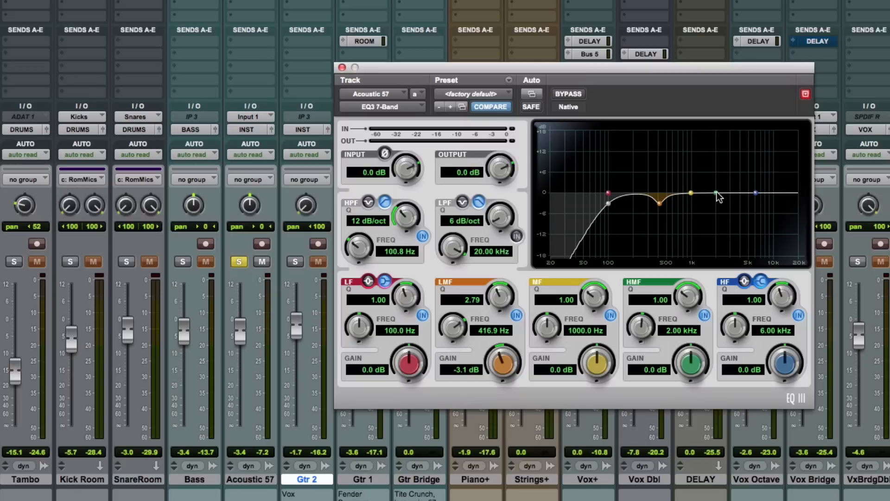
Boost the HMF band of the Acoustic 57 EQ at 3.49 kHz with a gain of 3 dB.
drag(717, 197, 737, 175)
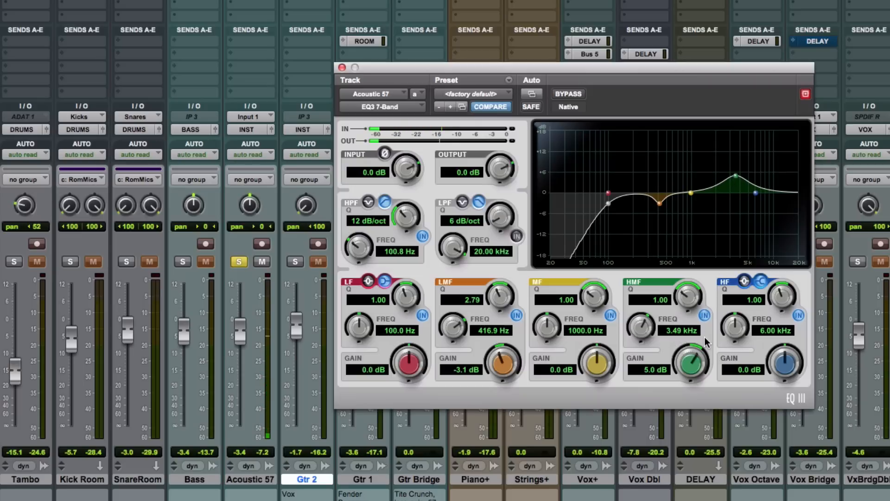
click(651, 370)
text(3)
key(Return)
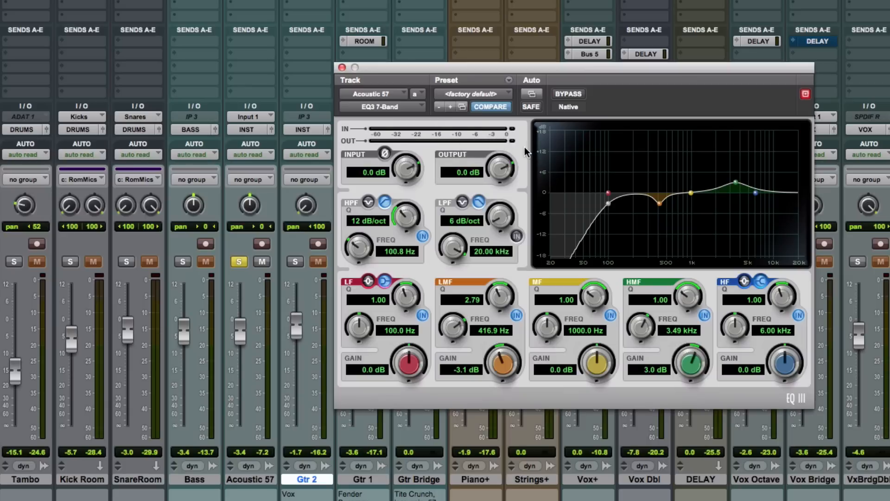
Play the acoustic guitar and set the EQ's output level to 0.5 dB.
key(space)
click(455, 169)
text(.5)
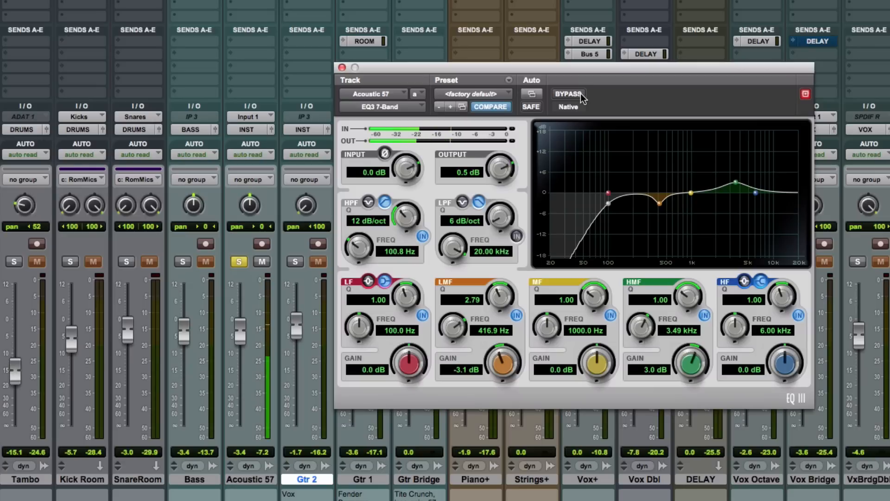
Compare the full Acoustic 57 EQ against bypass during playback, ending with it active, and close the plug-in.
click(580, 93)
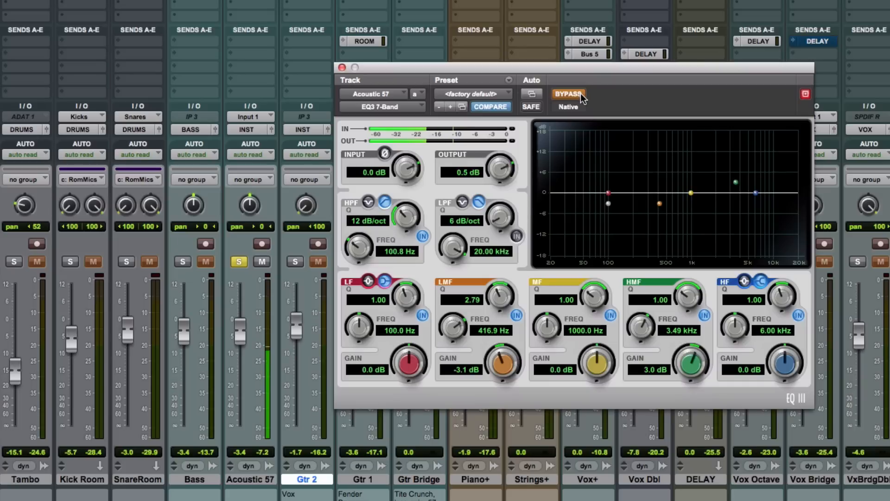
click(581, 93)
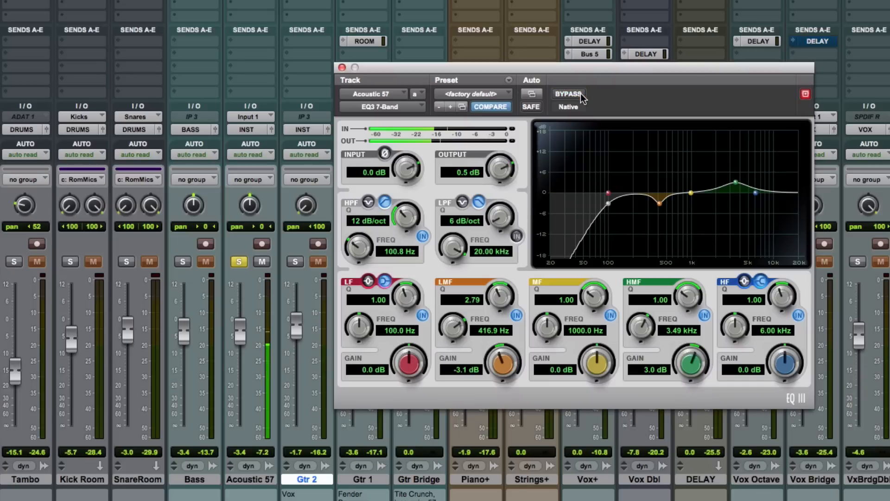
click(581, 93)
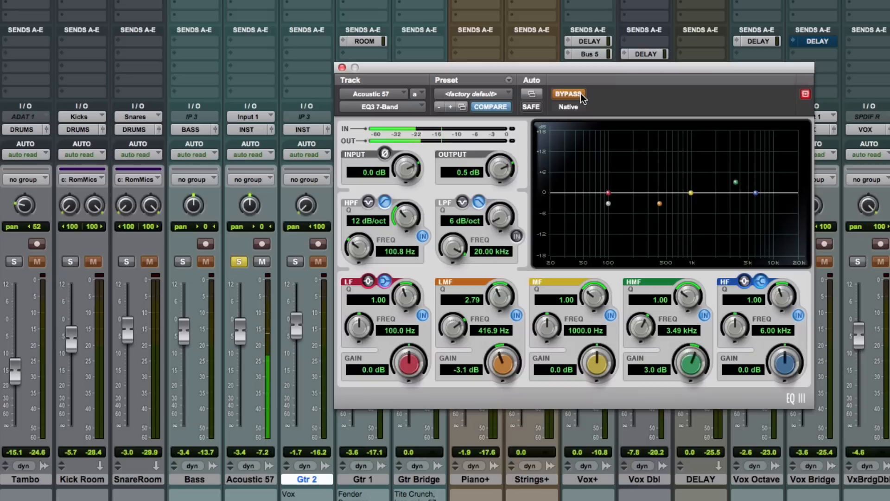
click(580, 93)
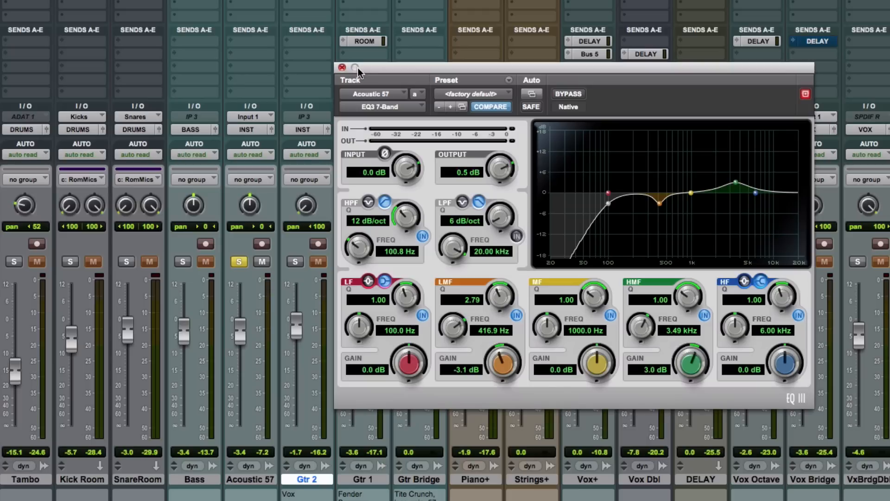
click(342, 68)
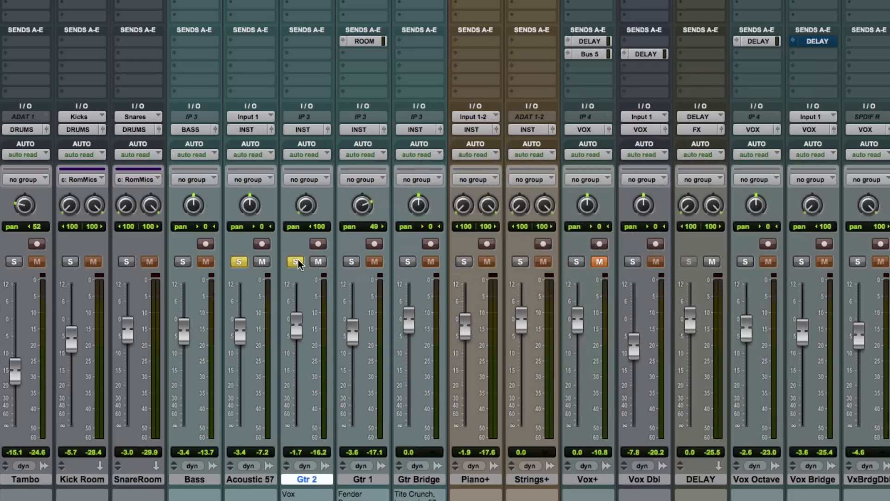
Solo Gtr 2 alongside the acoustic and insert an EQ3 7-Band (mono) on Gtr 2.
click(351, 262)
click(351, 261)
mouse_move(341, 1)
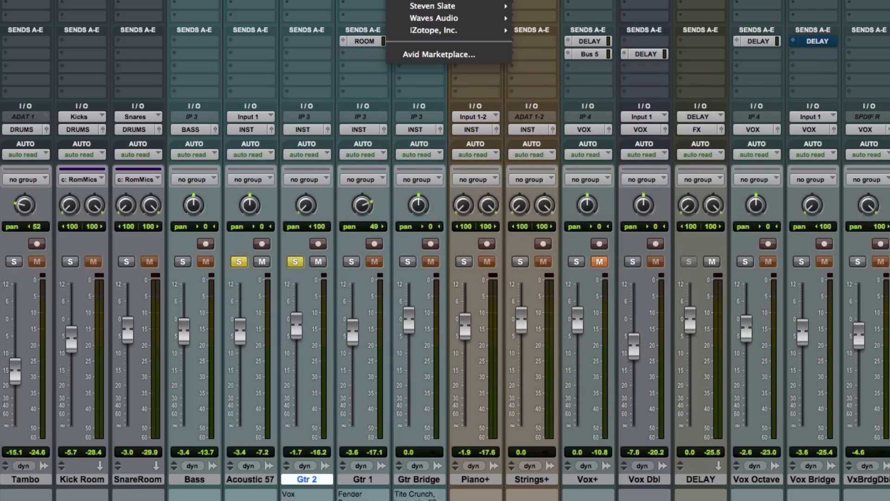
mouse_move(445, 1)
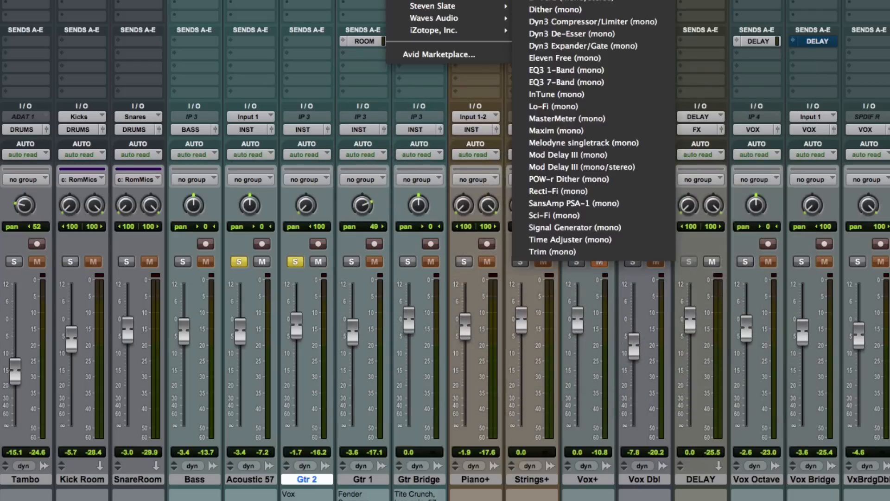
click(583, 76)
drag(568, 67, 689, 54)
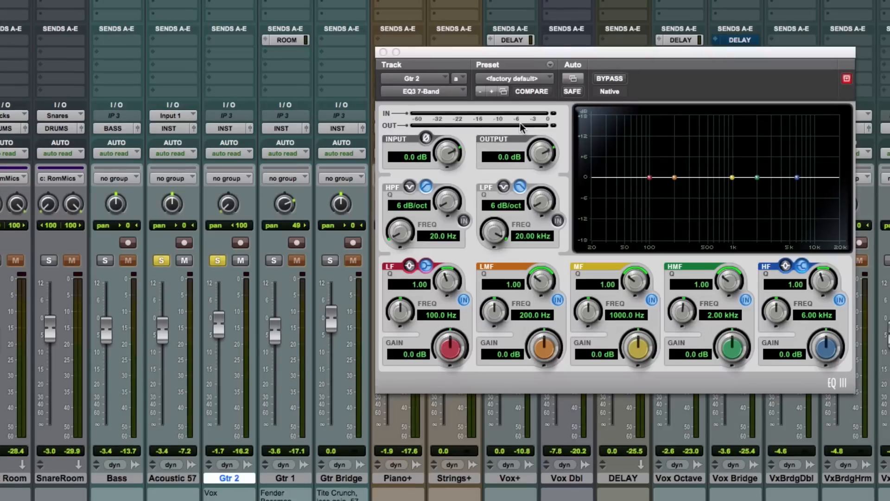
Unsolo Acoustic 57 so only Gtr 2 plays, and reset the Gtr 2 pan to center.
click(184, 261)
click(161, 260)
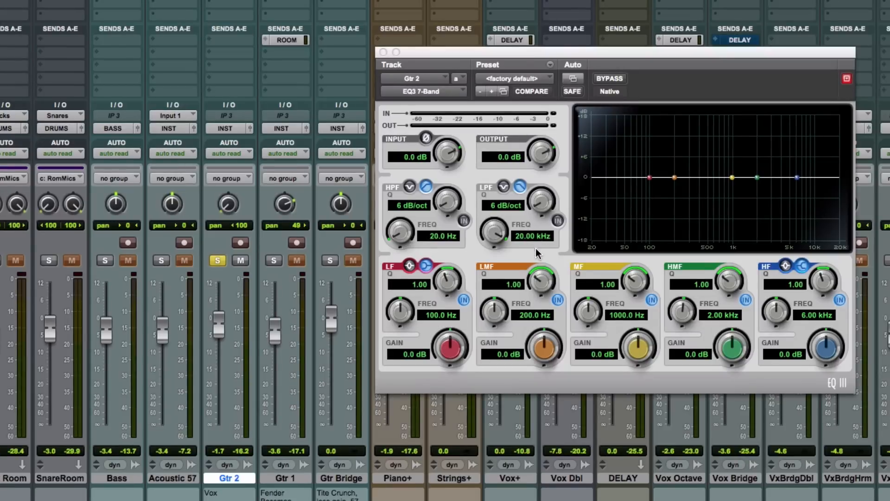
alt+click(227, 204)
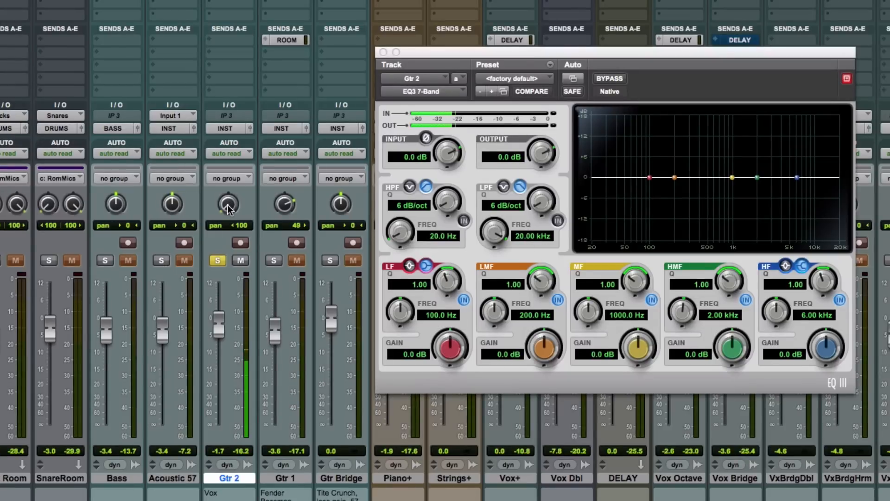
Enable the high-pass filter on the Gtr 2 EQ at 12 dB/oct and 100.8 Hz.
click(464, 221)
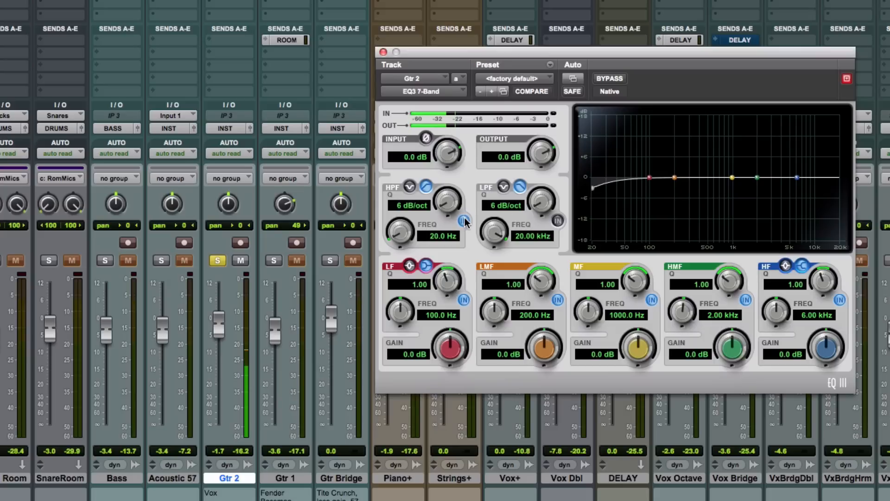
drag(449, 184, 450, 169)
drag(408, 229, 408, 187)
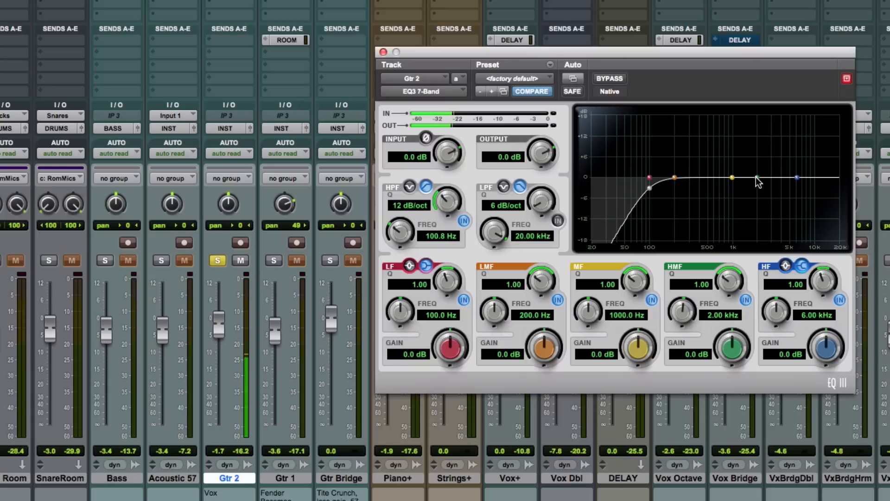
Boost the HMF band of the Gtr 2 EQ at 1.40 kHz with a gain of 3 dB.
drag(757, 177, 743, 152)
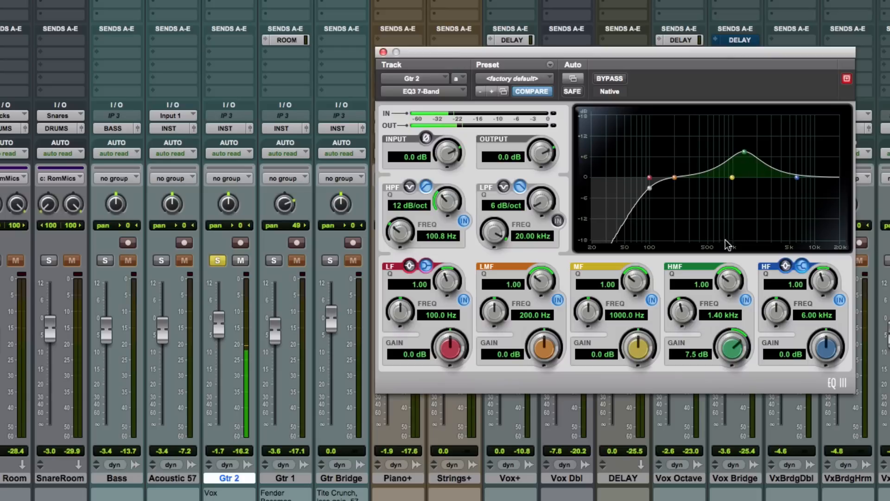
click(697, 355)
text(3)
key(Return)
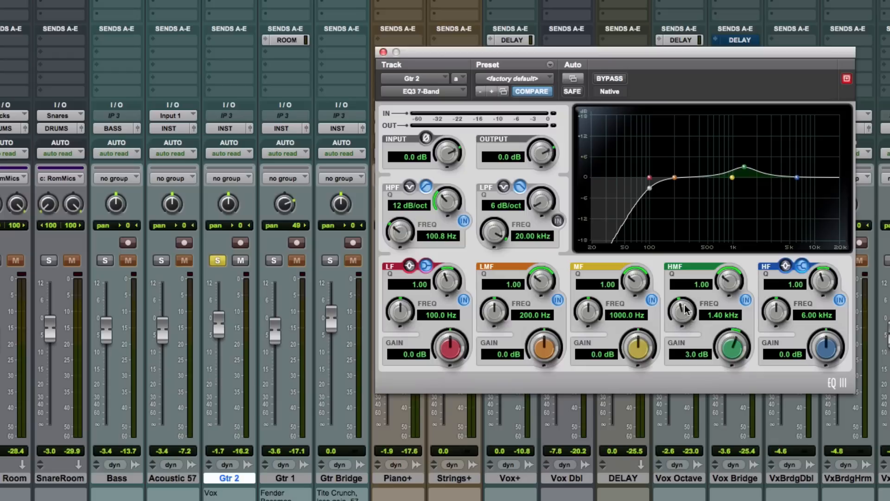
Sweep the LMF band of the Gtr 2 EQ to 488.6 Hz with a Q of 3.09, and cut its gain to -3 dB.
key(space)
drag(675, 179, 701, 144)
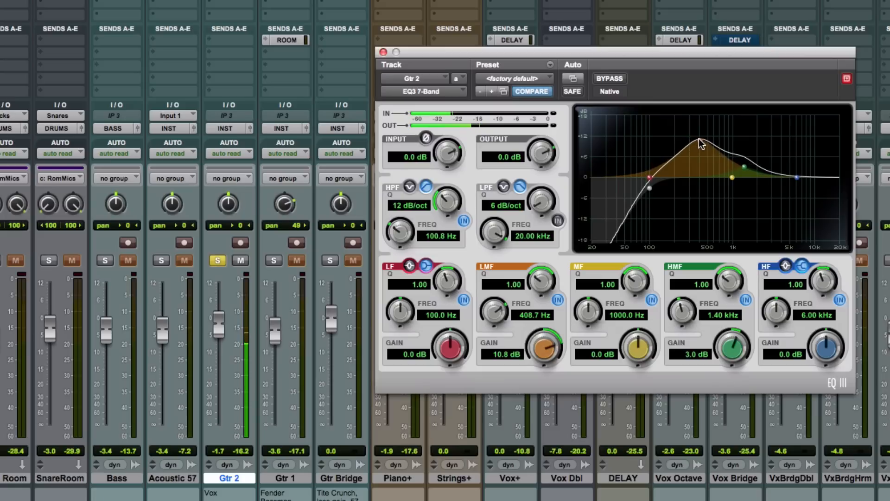
drag(542, 281, 549, 244)
drag(700, 140, 707, 133)
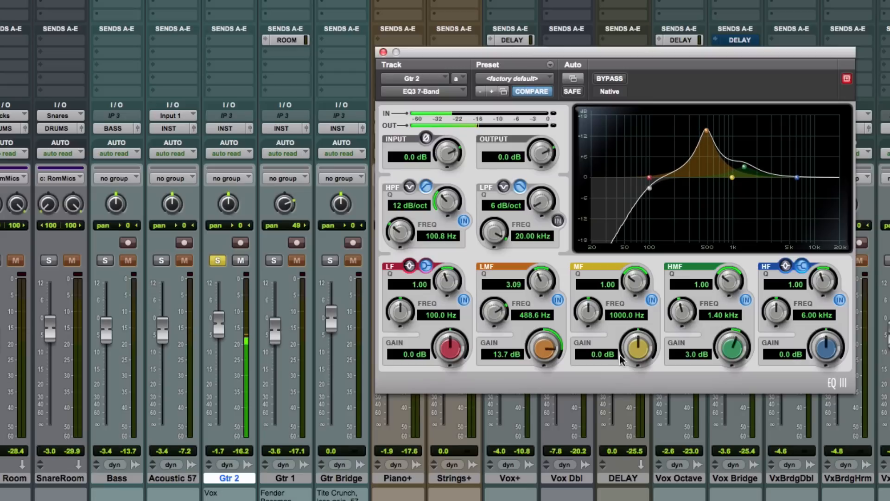
click(507, 356)
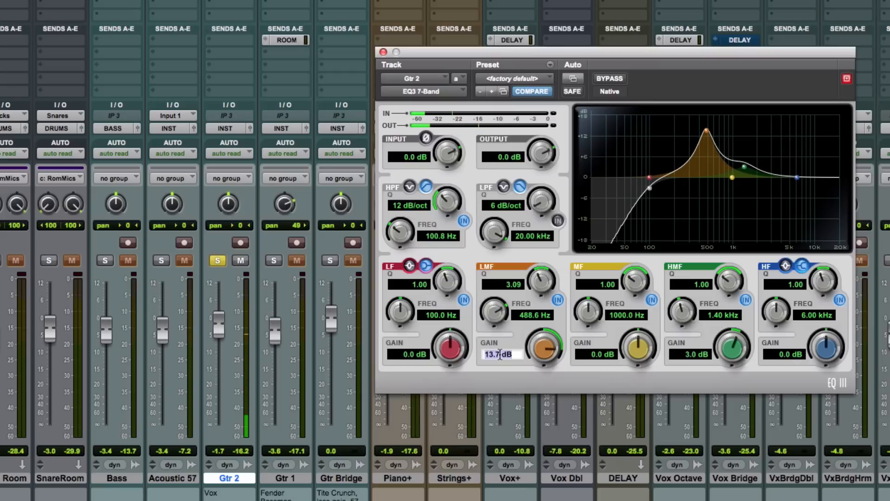
text(-3)
key(Return)
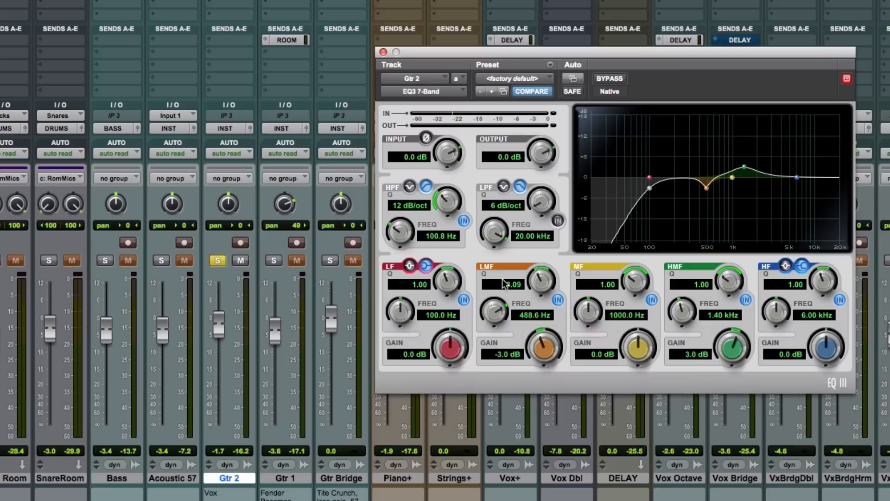
Play Gtr 2 and compare its sound with the EQ bypassed and active.
key(space)
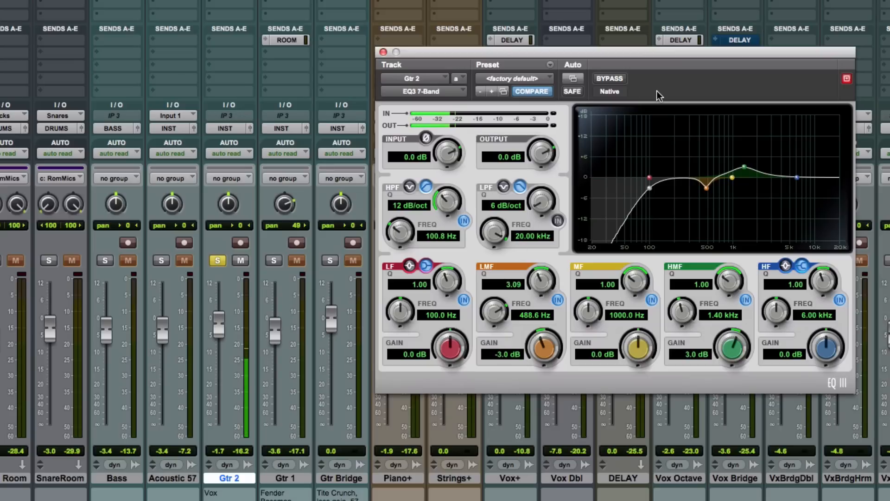
click(609, 80)
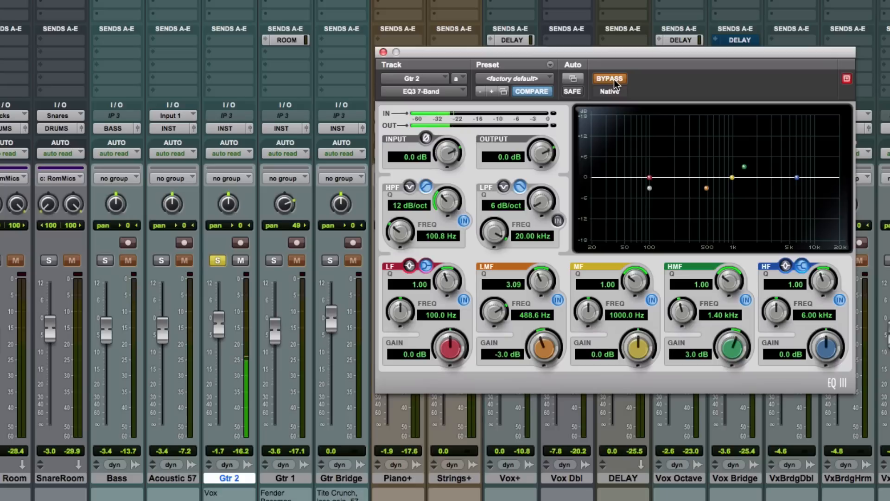
click(614, 79)
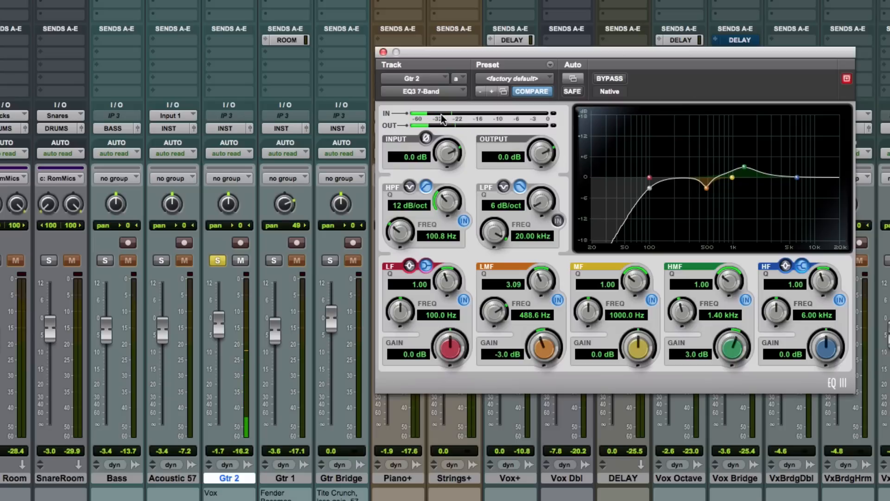
Set the Gtr 2 EQ output level to -0.5 dB and compare it against the bypassed signal.
click(504, 158)
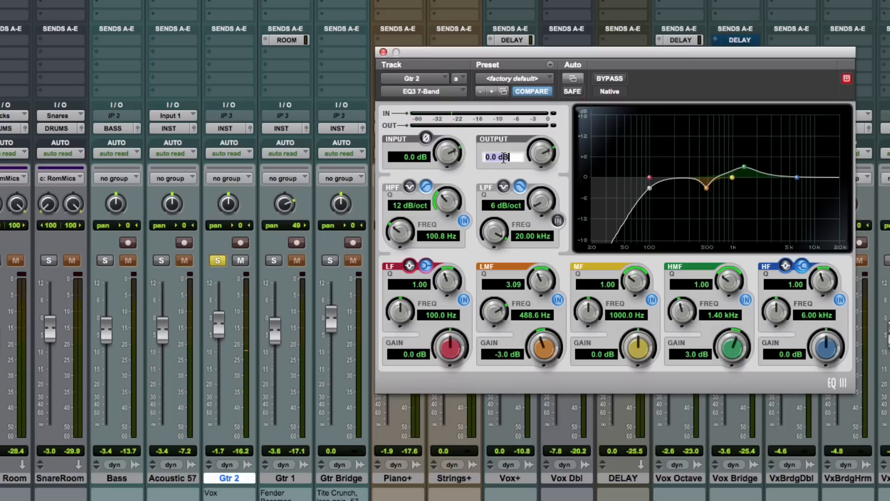
text(-.5)
key(Return)
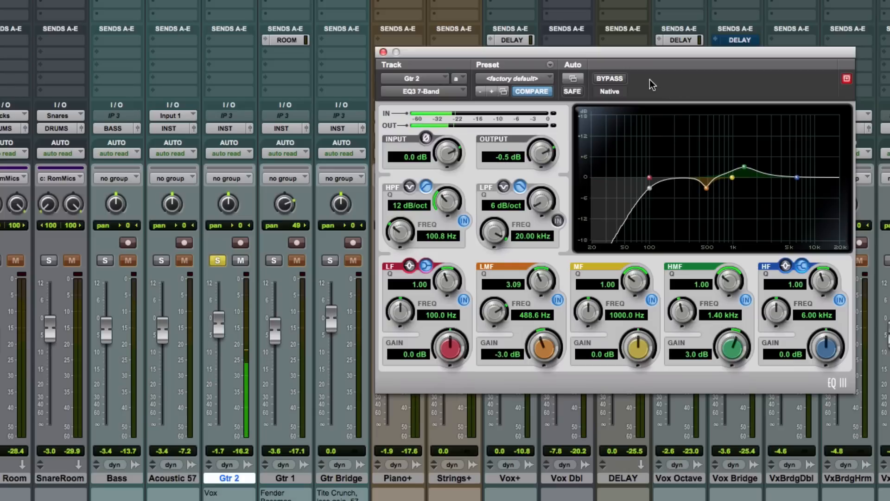
click(616, 81)
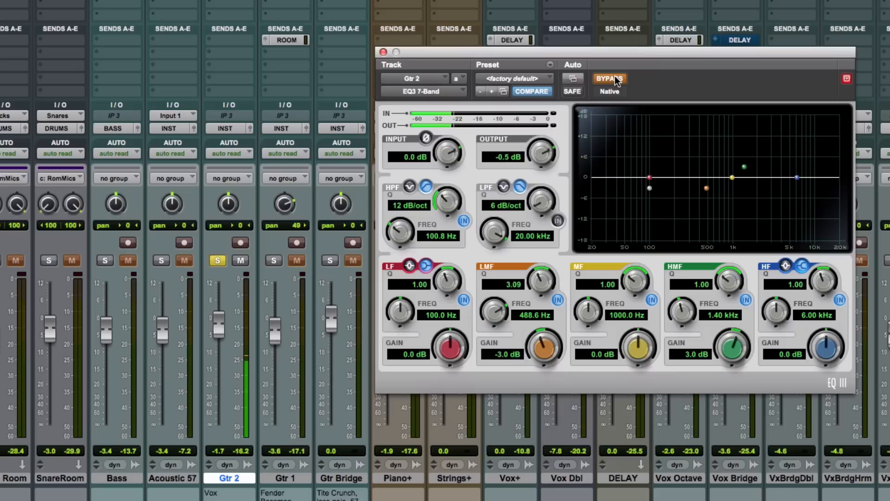
click(615, 77)
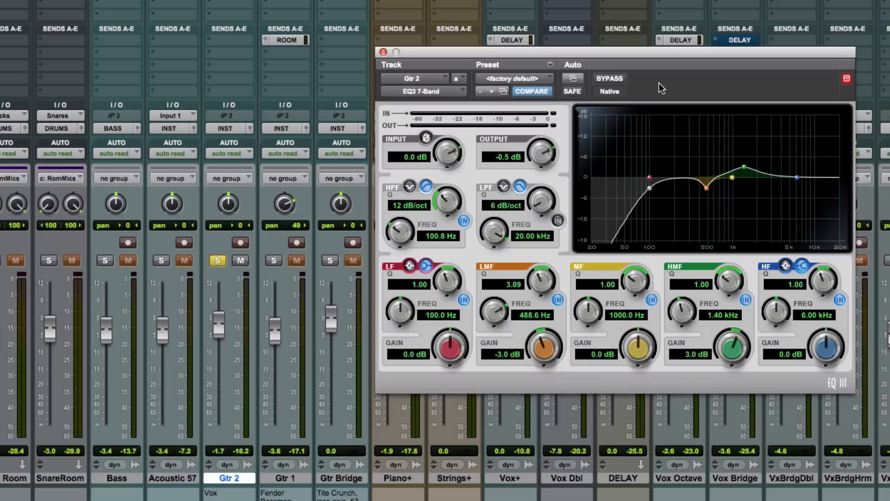
Close the Gtr 2 EQ, solo only Gtr 1, and insert an EQ3 7-Band (mono) on it.
click(383, 53)
click(273, 260)
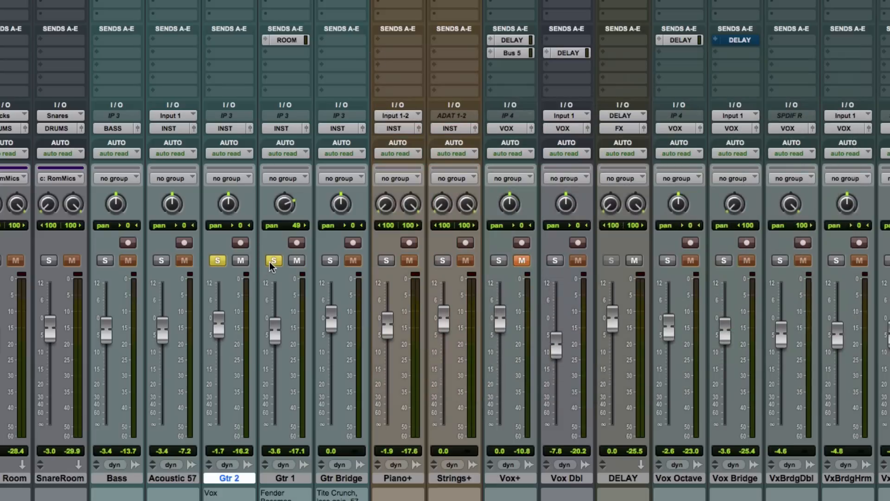
click(218, 261)
click(285, 1)
mouse_move(307, 1)
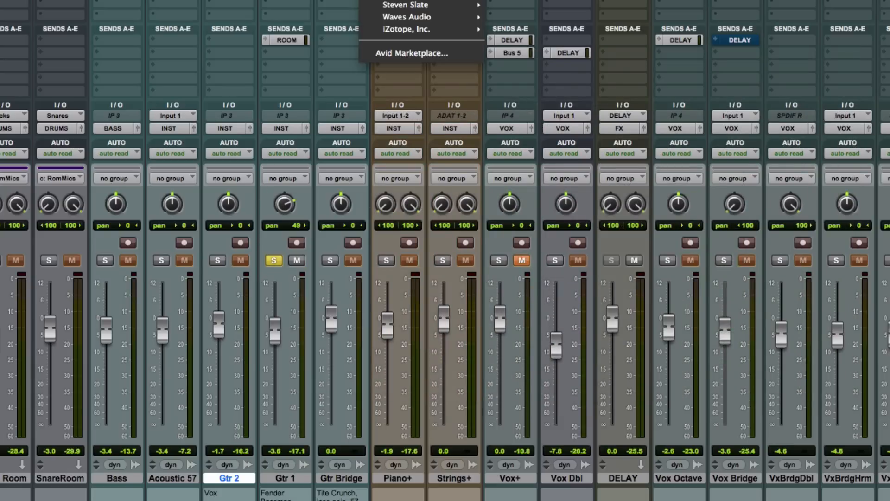
mouse_move(403, 1)
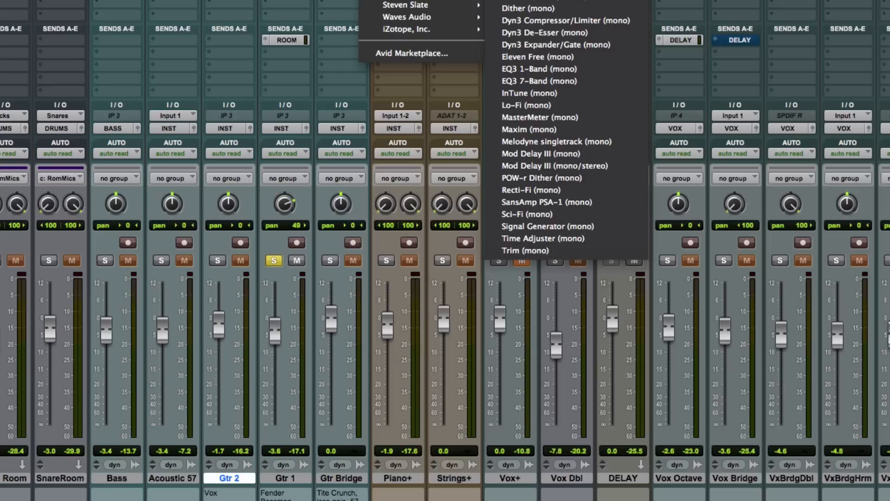
click(557, 80)
Enable the high-pass filter on the Gtr 1 EQ at 12 dB/oct and 100.8 Hz during playback.
key(space)
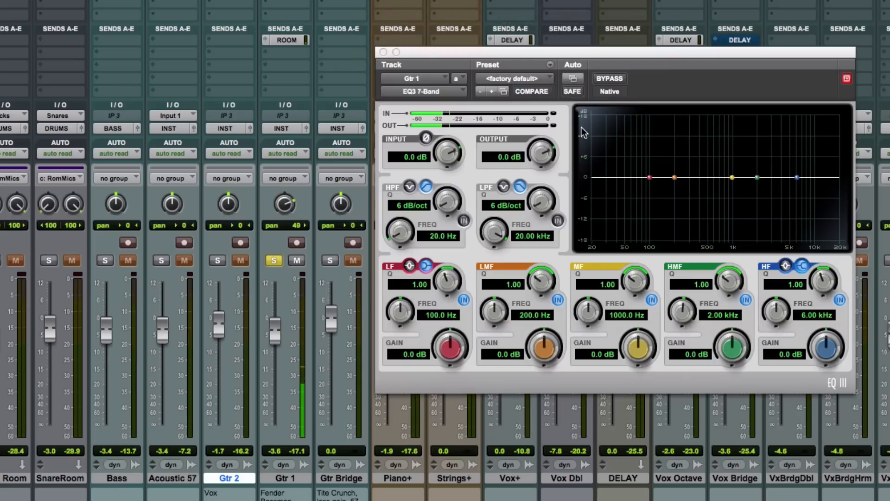
click(464, 221)
drag(448, 202, 448, 195)
drag(399, 233, 400, 185)
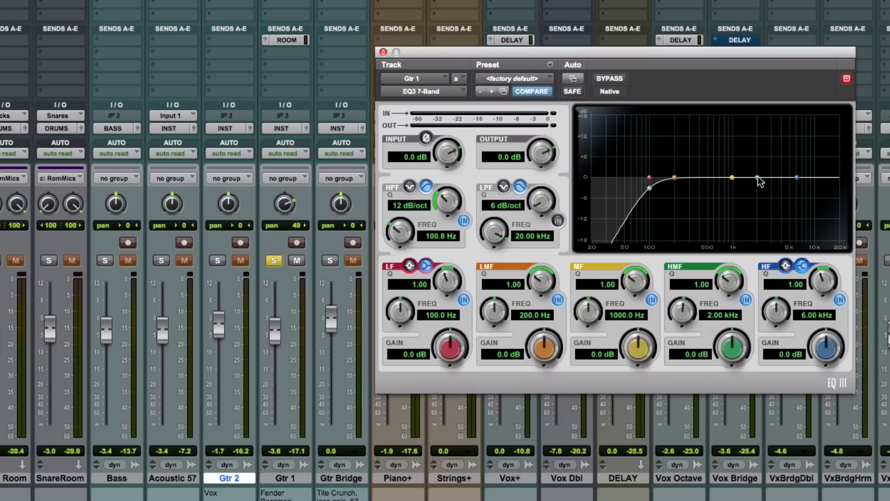
Set the HMF band frequency of the Gtr 1 EQ to 1.40 kHz during playback.
click(229, 1)
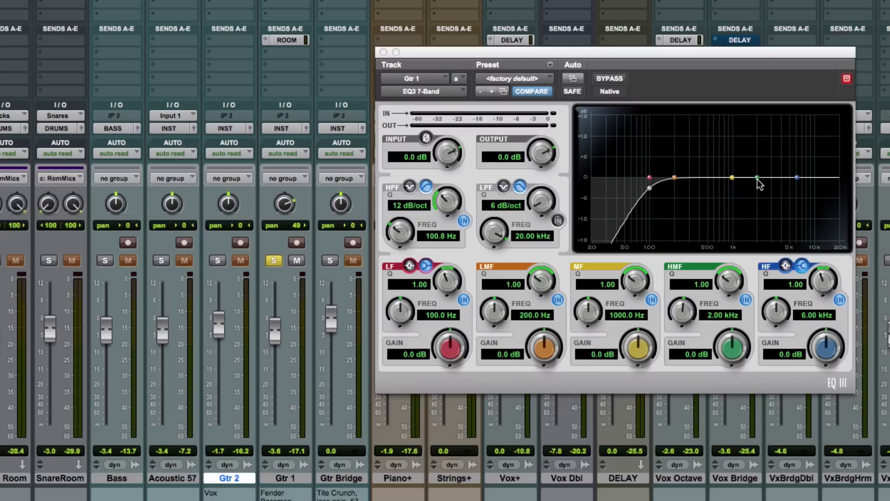
key(space)
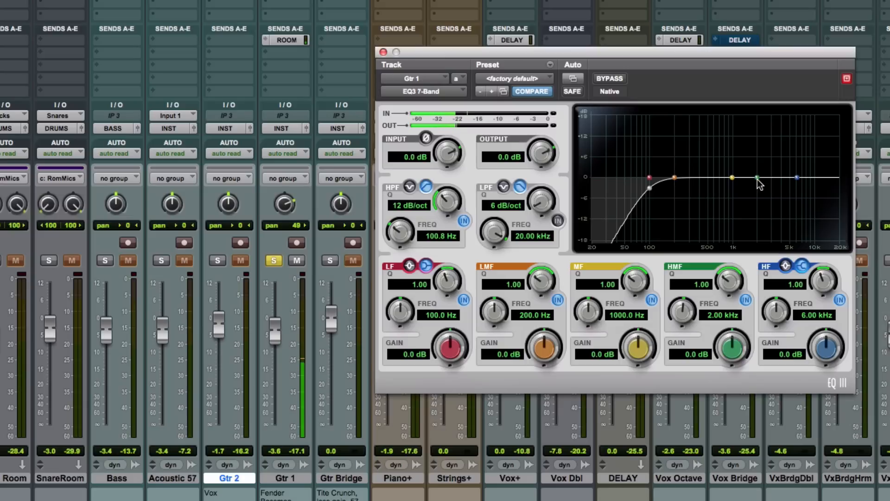
click(721, 313)
text(1.4)
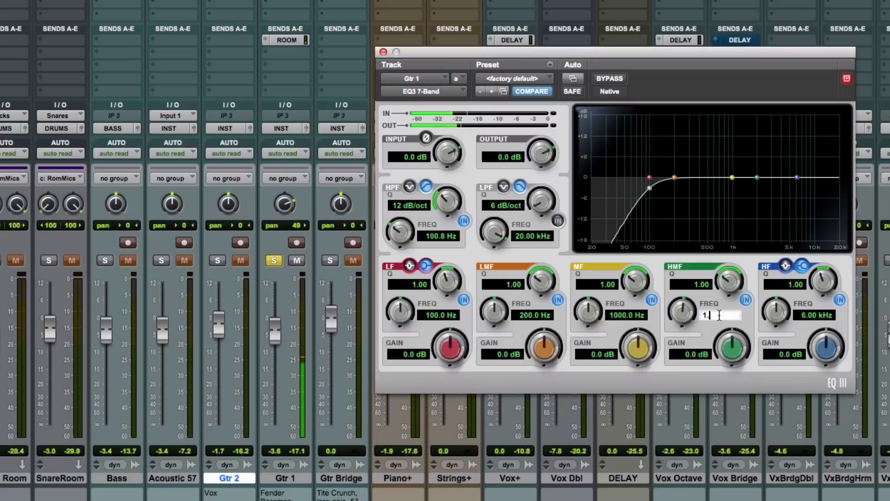
key(BackSpace)
key(BackSpace)
text(4)
text(00)
key(Return)
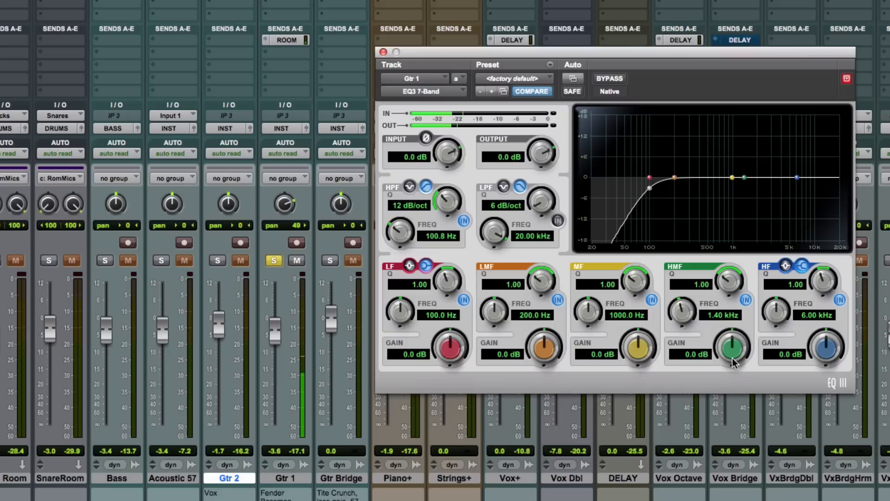
Cut the HMF band of the Gtr 1 EQ to -3 dB and narrow it to a Q of 2.99.
drag(737, 347, 701, 349)
click(688, 354)
text(10)
key(Return)
drag(720, 282, 731, 253)
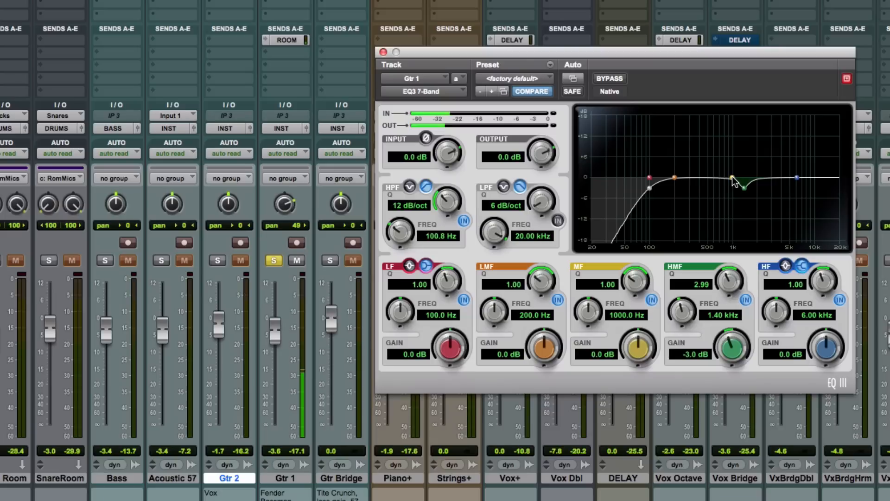
Sweep the MF band of the Gtr 1 EQ to 2.00 kHz and set it to a 3 dB boost with a Q of 1.86.
drag(732, 180, 642, 248)
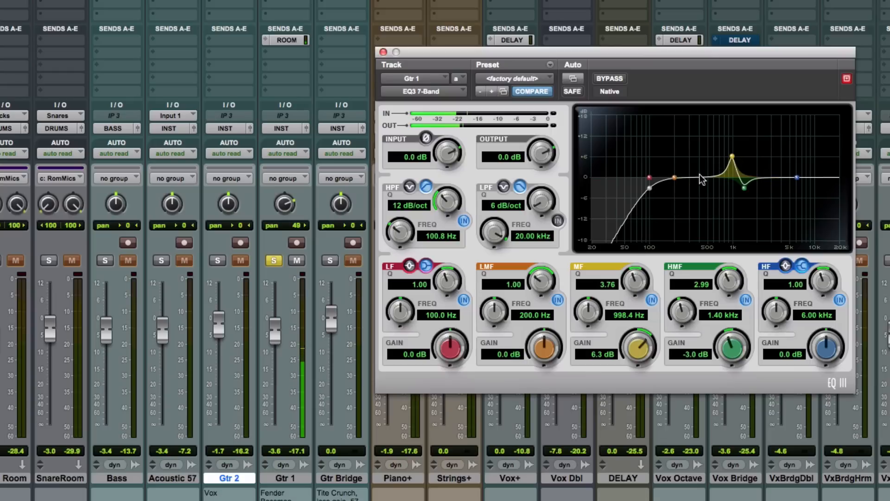
drag(732, 158, 759, 151)
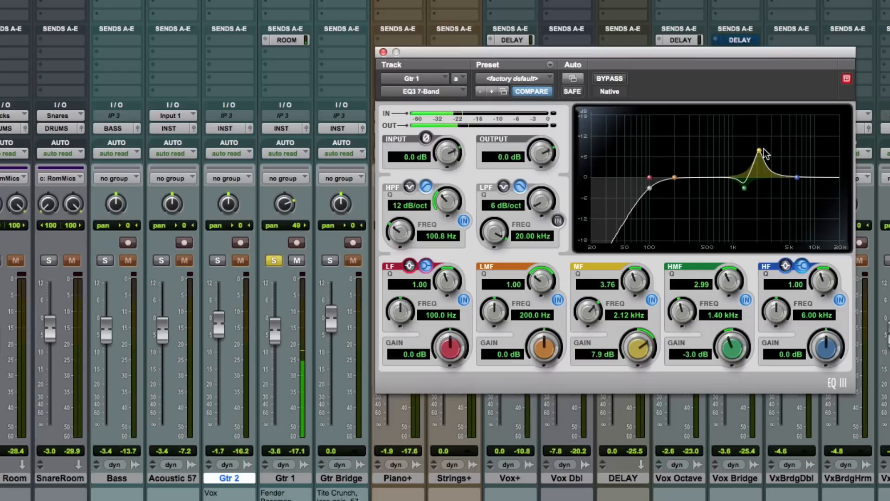
drag(761, 151, 758, 153)
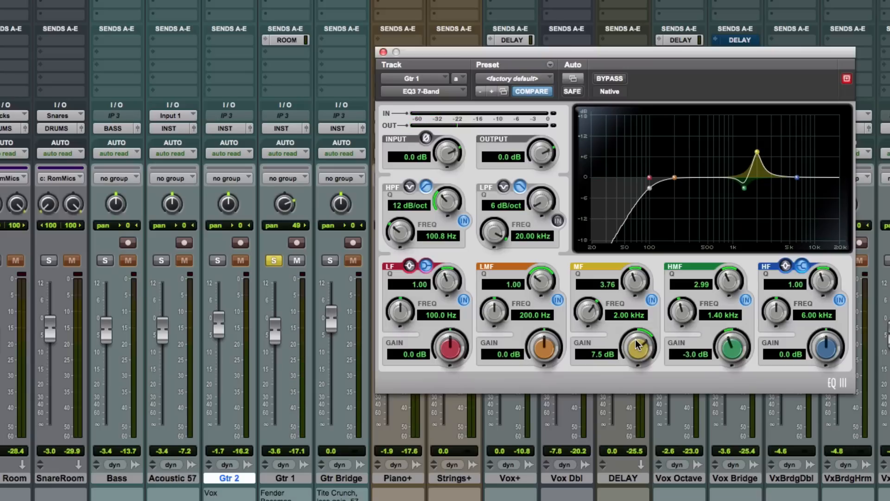
click(599, 355)
text(3)
key(Return)
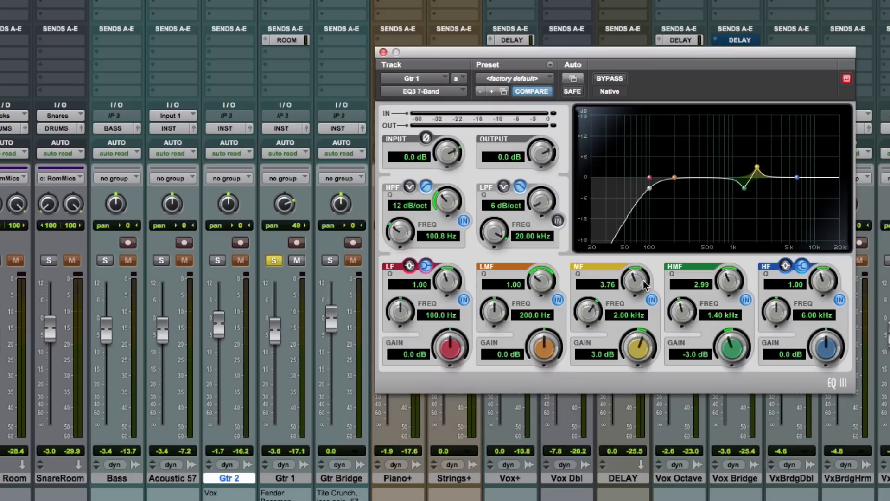
drag(639, 286, 636, 315)
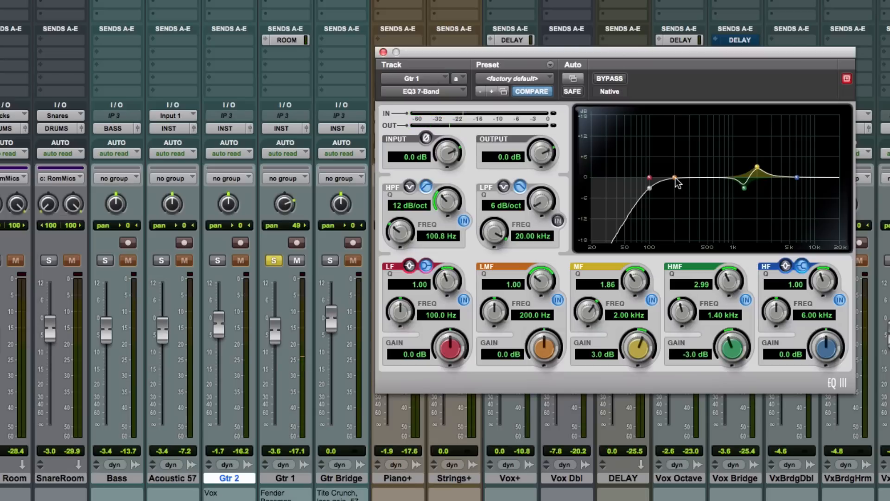
Sweep the LMF band of the Gtr 1 EQ to 416.9 Hz with a Q of 3.89, and cut its gain to -2.5 dB.
drag(676, 181, 692, 139)
drag(540, 238, 545, 219)
drag(693, 141, 701, 130)
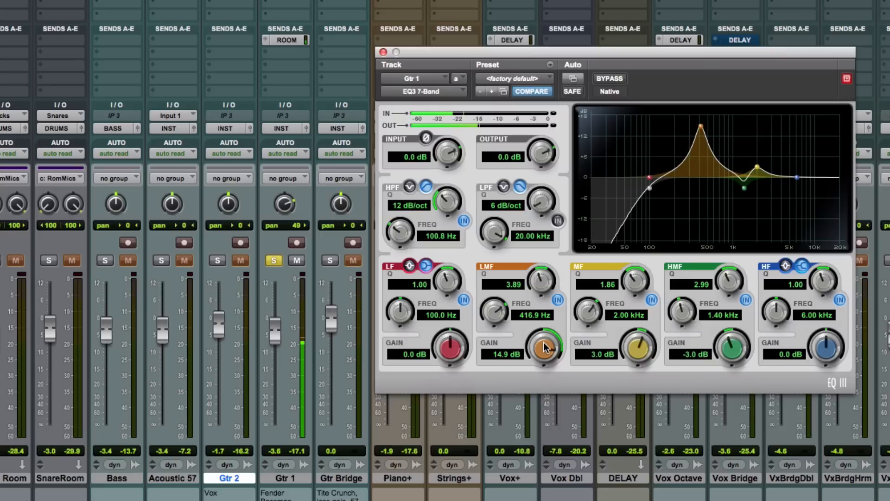
drag(544, 348, 533, 418)
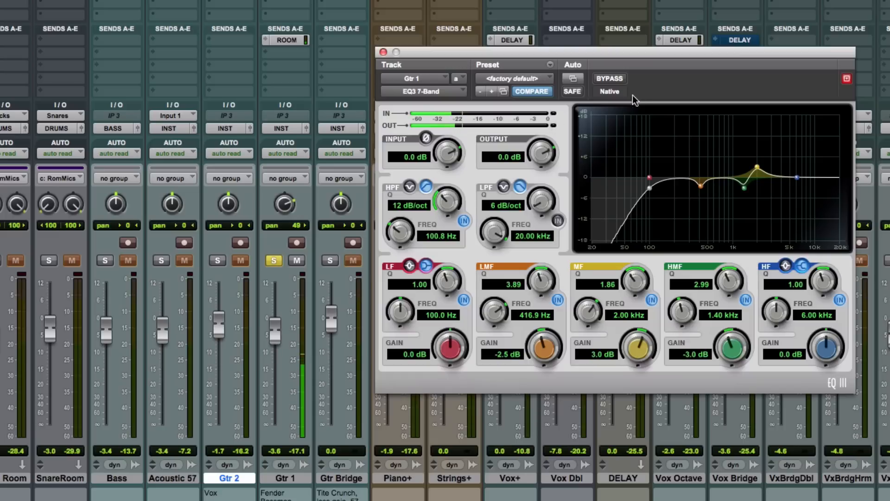
Compare Gtr 1 with its EQ bypassed and active, and close the plug-in window.
click(612, 78)
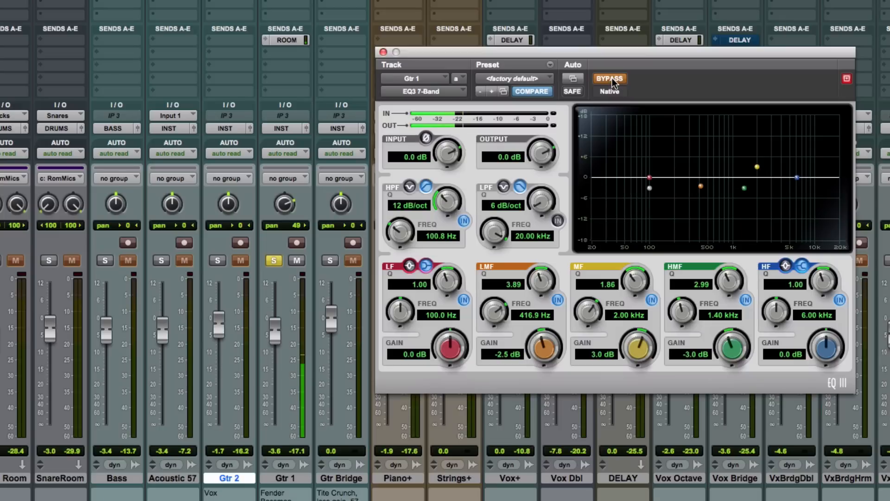
click(612, 77)
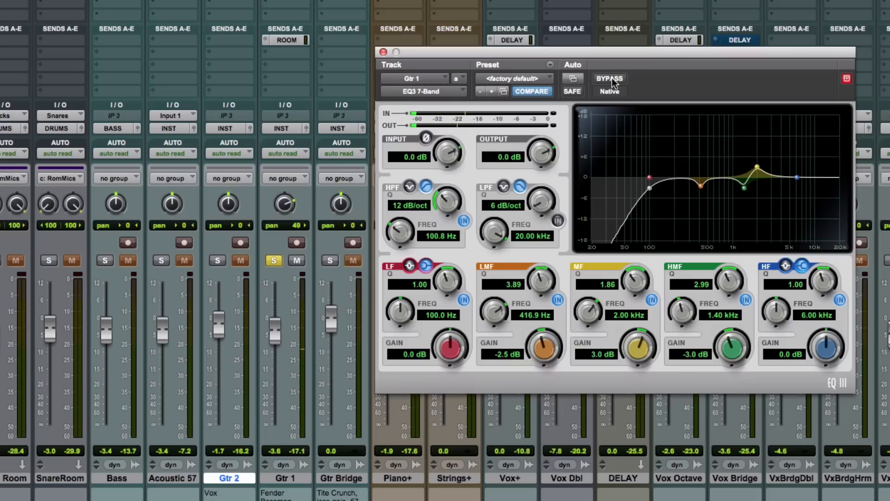
click(382, 51)
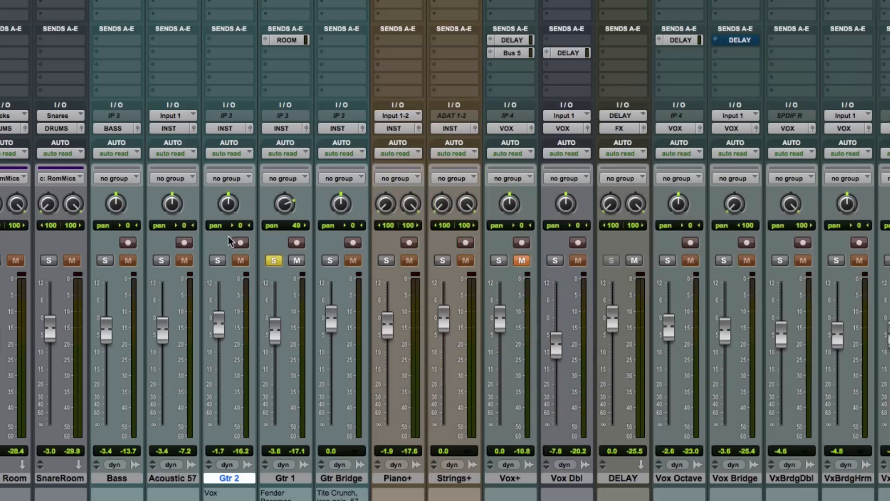
Solo Acoustic 57 as well and compare the three guitar tracks with their EQ3 7-Band inserts bypassed and active.
click(161, 261)
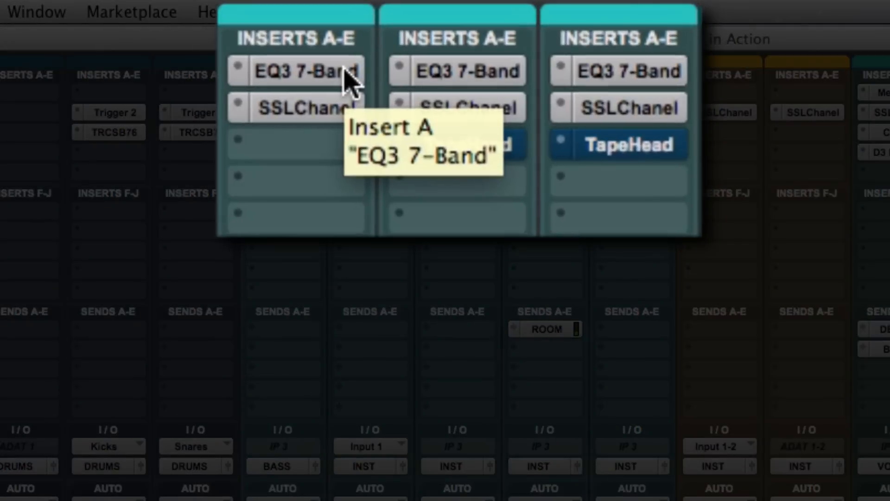
super+click(348, 76)
super+click(483, 74)
super+click(664, 77)
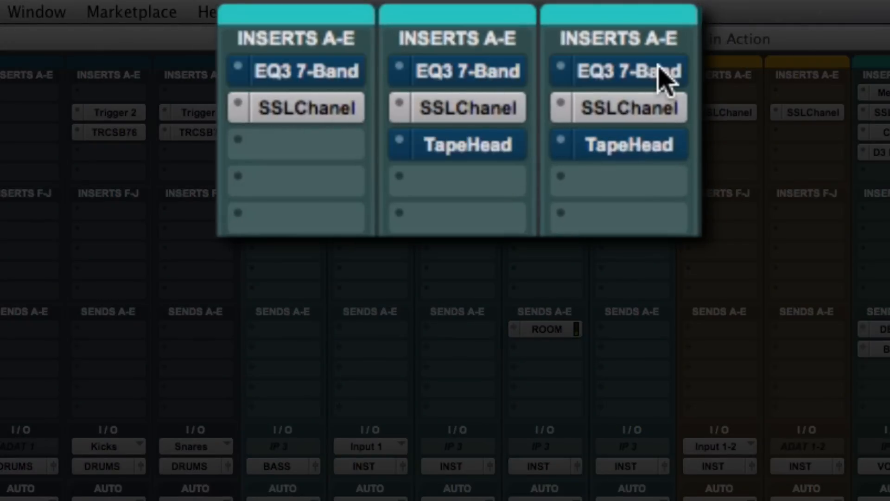
super+click(617, 76)
super+click(461, 74)
super+click(308, 76)
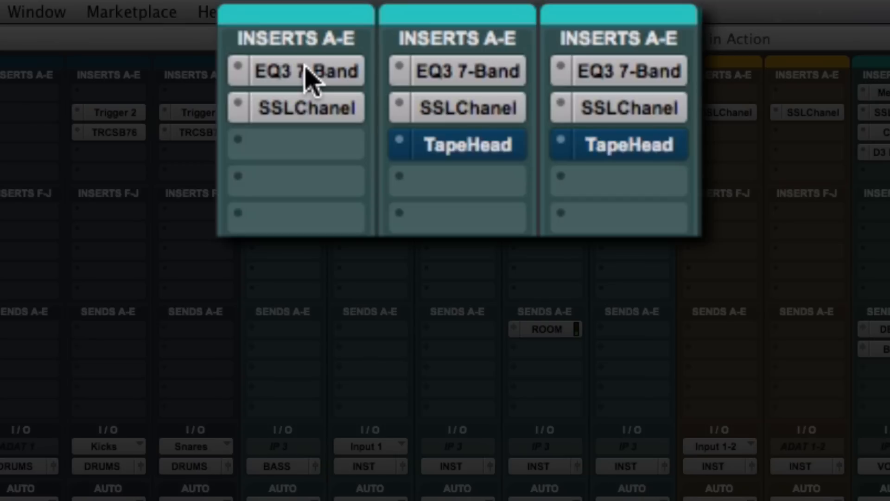
Bypass the EQ3 7-Band inserts on all three guitar tracks once more to hear them without EQ.
super+click(305, 70)
super+click(459, 72)
super+click(616, 73)
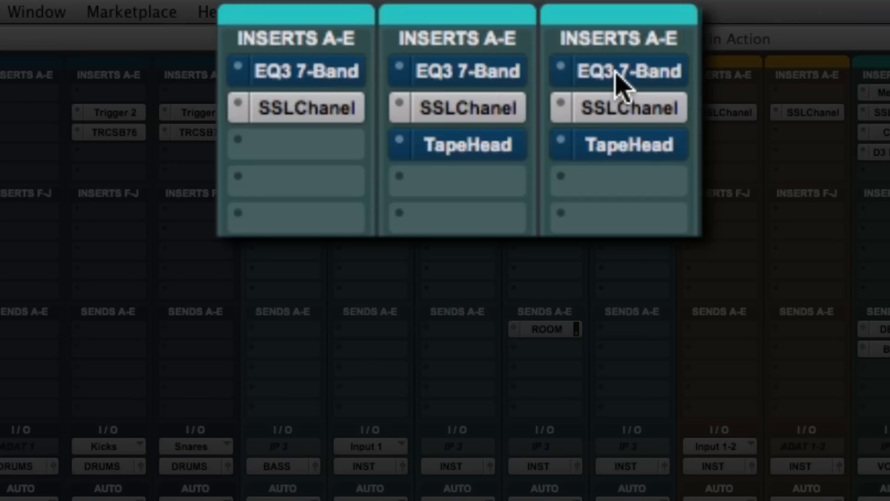
Reactivate the bypassed EQ3 7-Band inserts on all three guitar tracks to hear them with EQ.
super+click(619, 78)
super+click(451, 80)
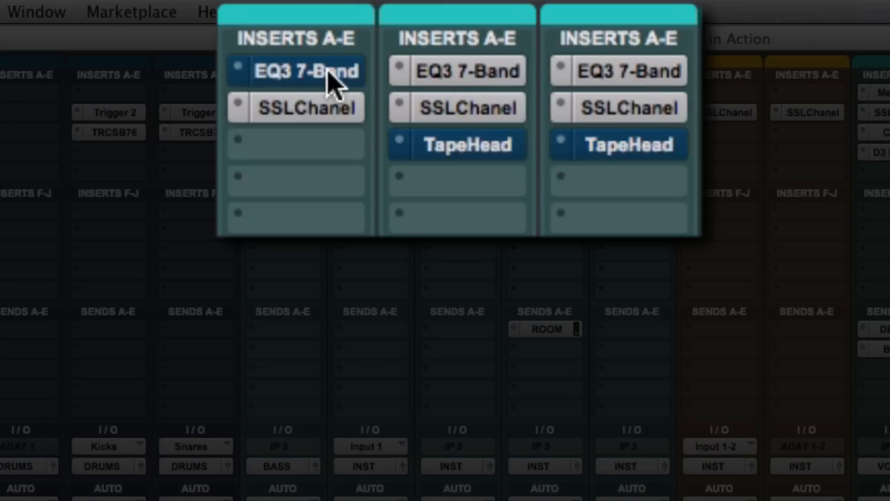
super+click(334, 80)
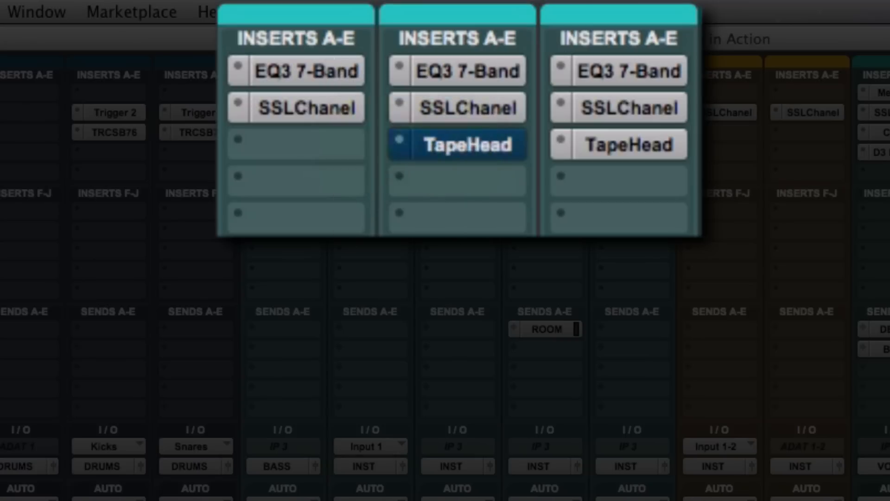
Compare the three guitar tracks without and with EQ by bypassing and reactivating their EQ3 7-Band inserts.
click(335, 78)
click(477, 80)
click(656, 85)
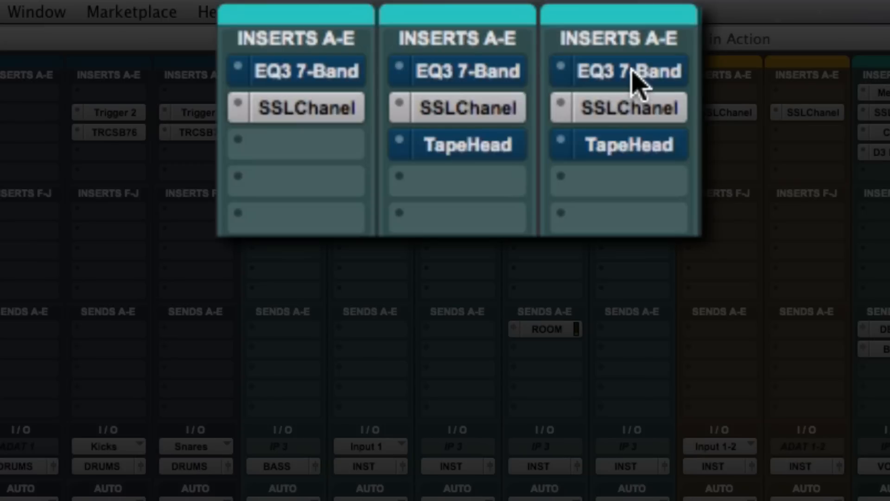
click(612, 72)
click(505, 74)
click(314, 76)
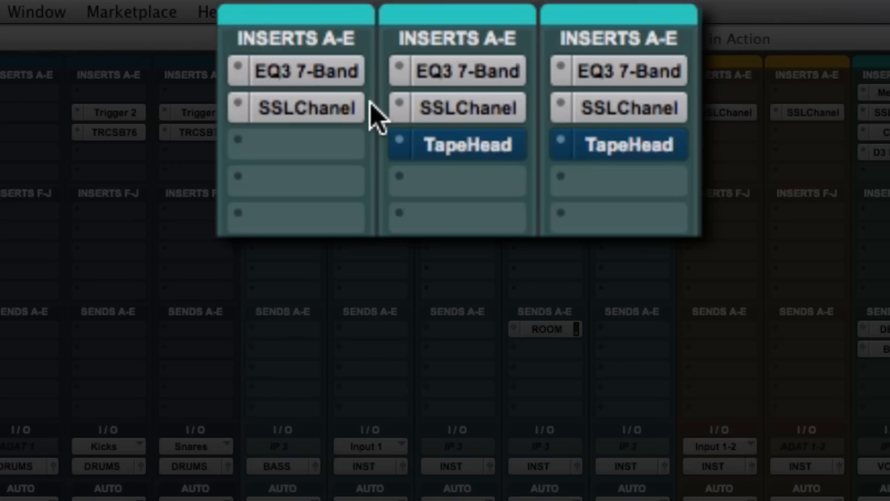
Repeat the comparison, bypassing the EQ3 7-Band on each of the three guitar tracks and switching all three back on.
click(343, 78)
click(481, 79)
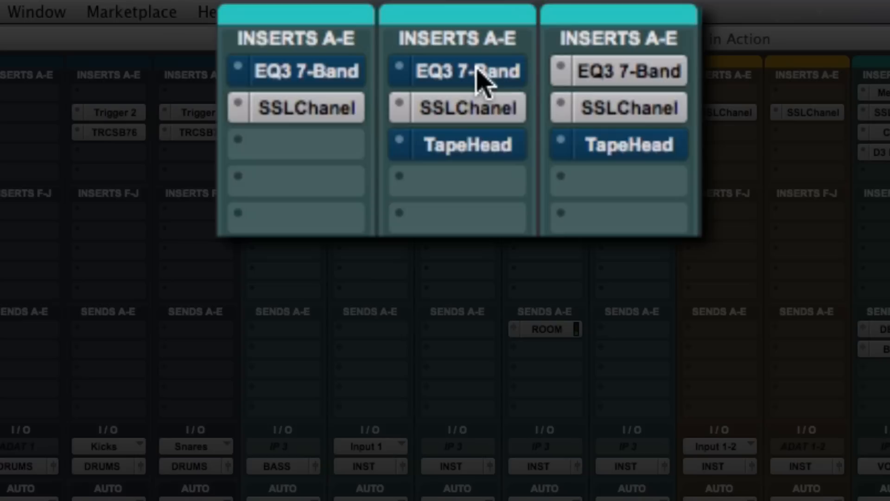
click(647, 80)
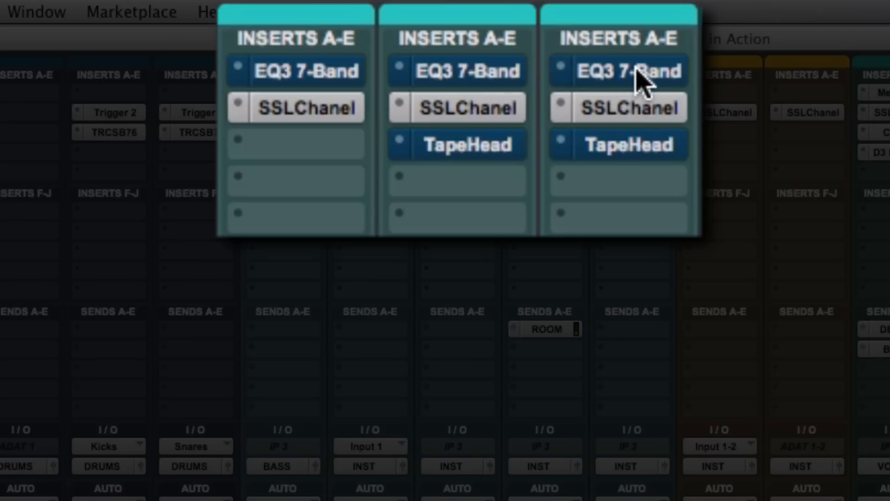
click(645, 79)
click(417, 79)
click(304, 74)
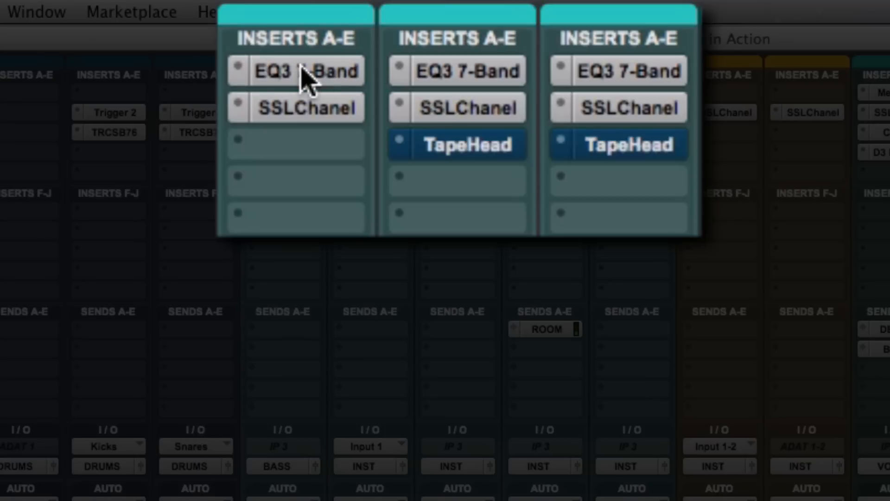